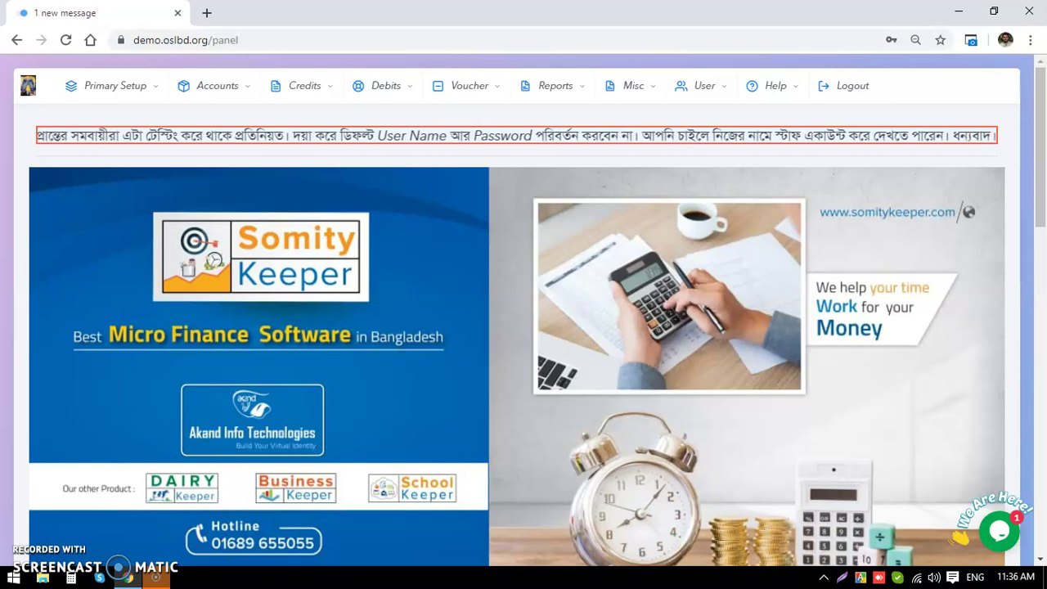
- Generate the Income Expense report for all dates and all staffs, view it, and return to the report filter page
left_click(582, 87)
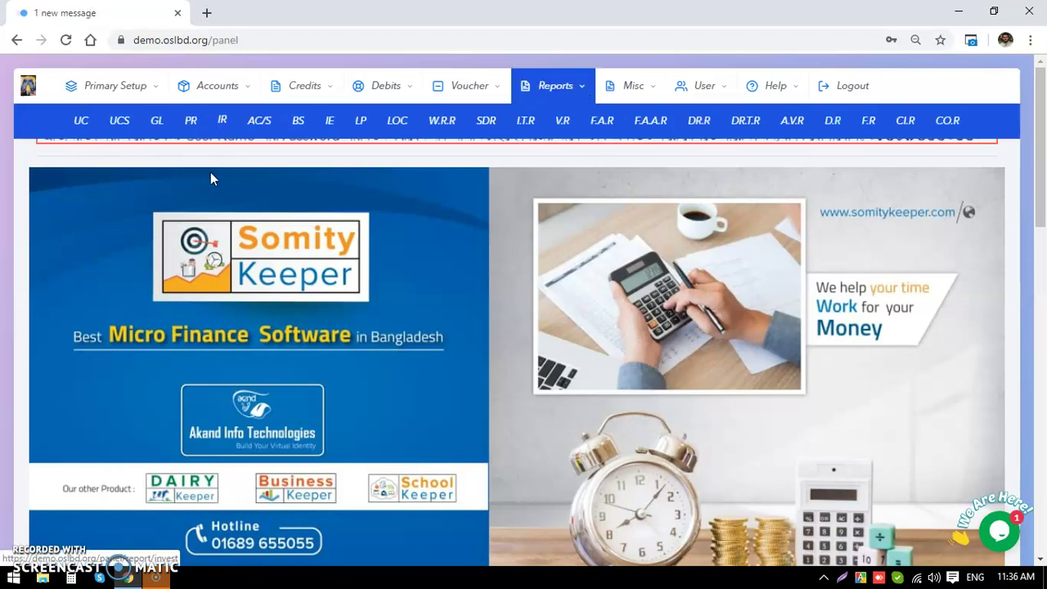
left_click(335, 120)
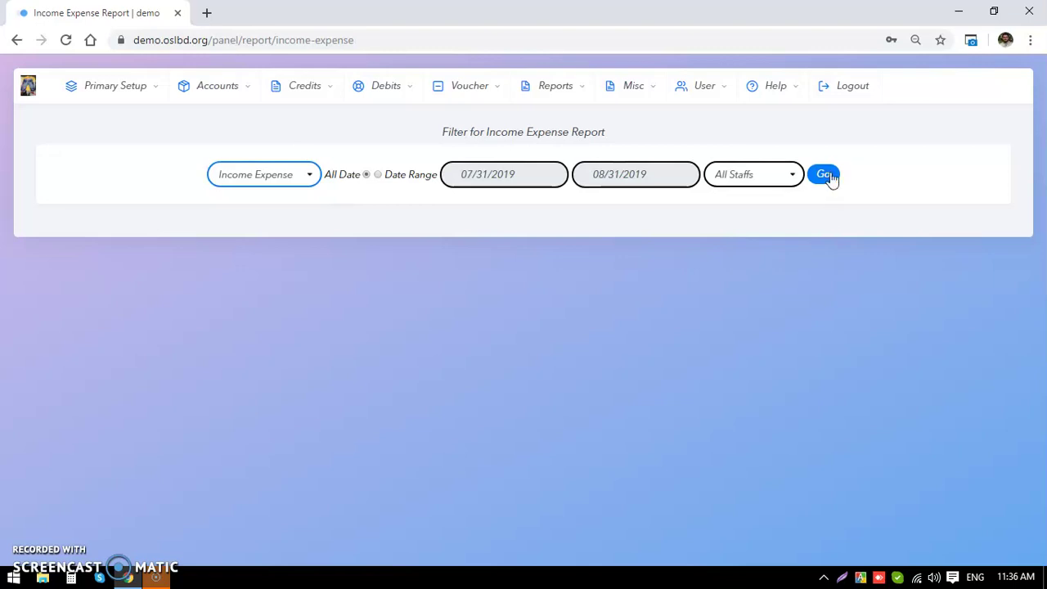
left_click(826, 176)
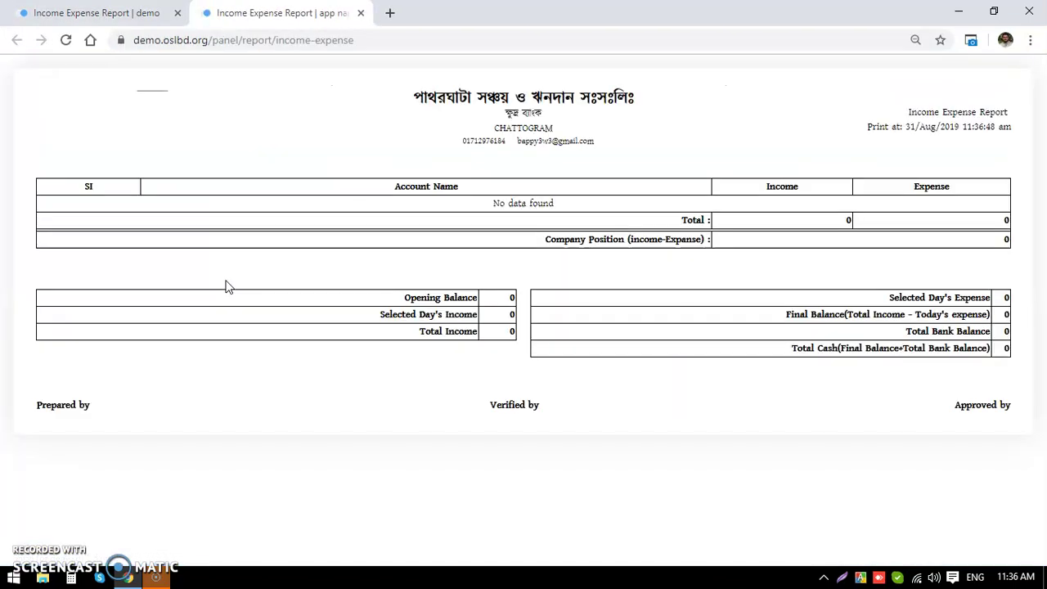
left_click(84, 15)
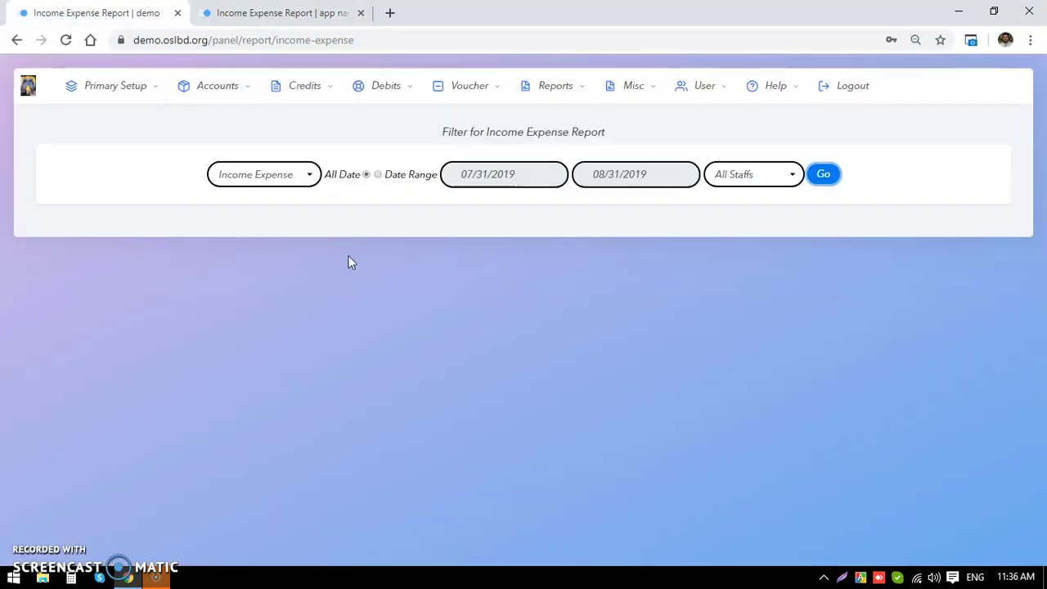
- Look up a member by account number for a deposit to the general savings account
left_click(320, 91)
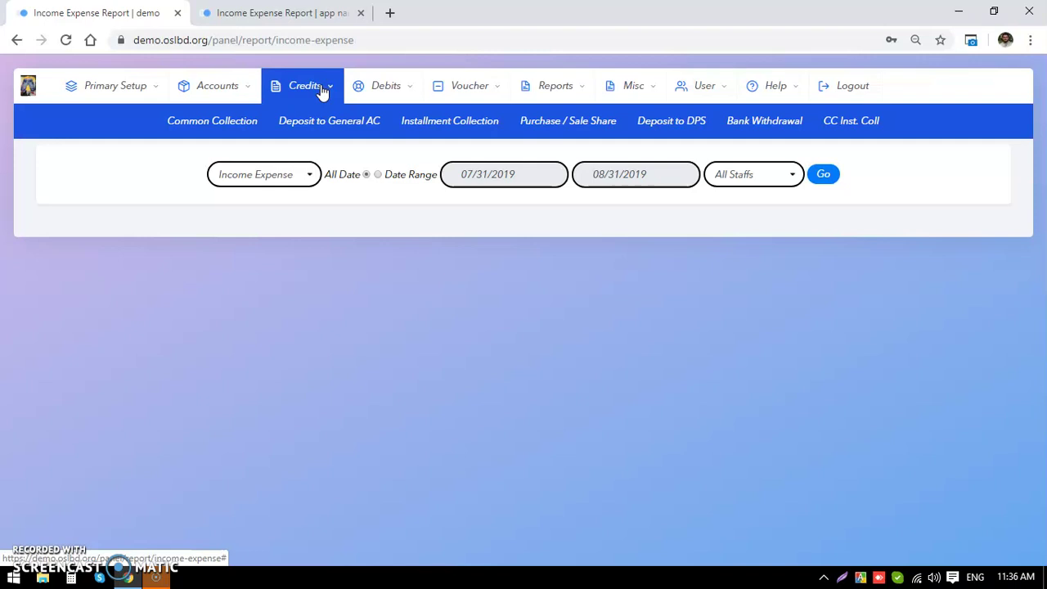
left_click(341, 120)
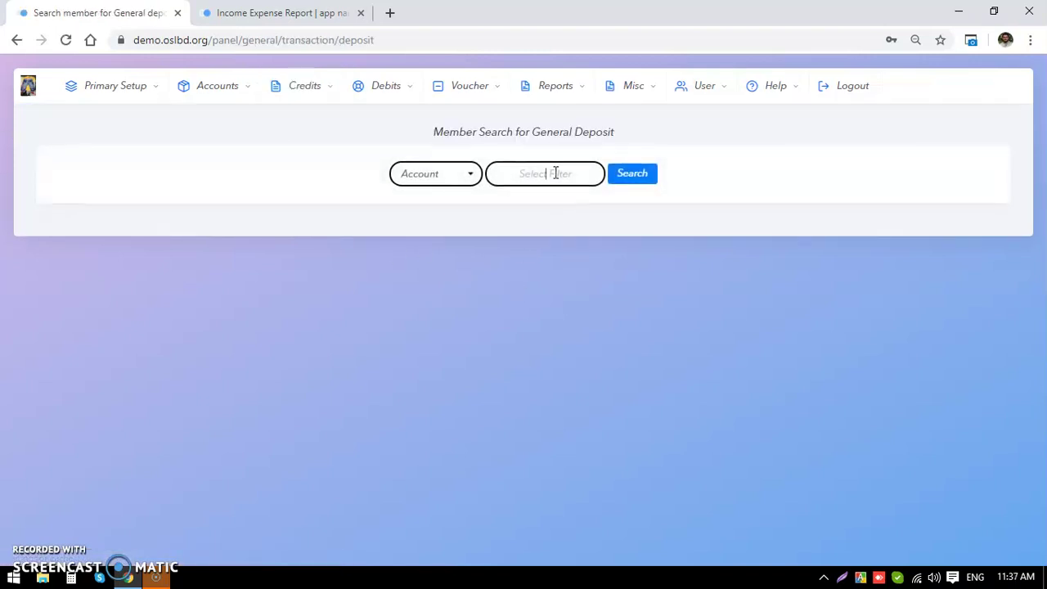
left_click(554, 172)
type("1")
key("BackSpace")
type("2")
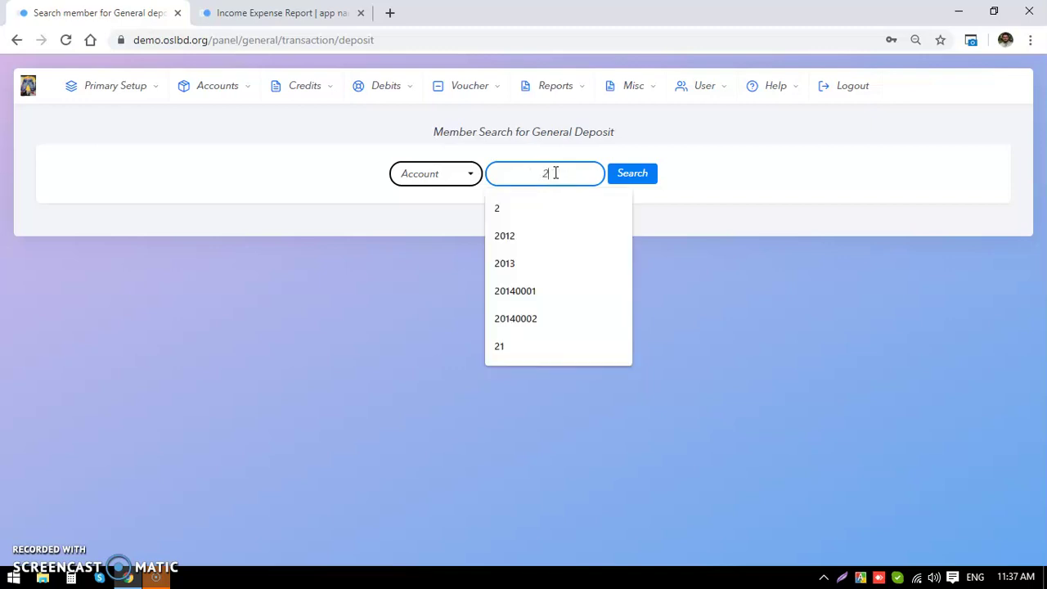
key("Return")
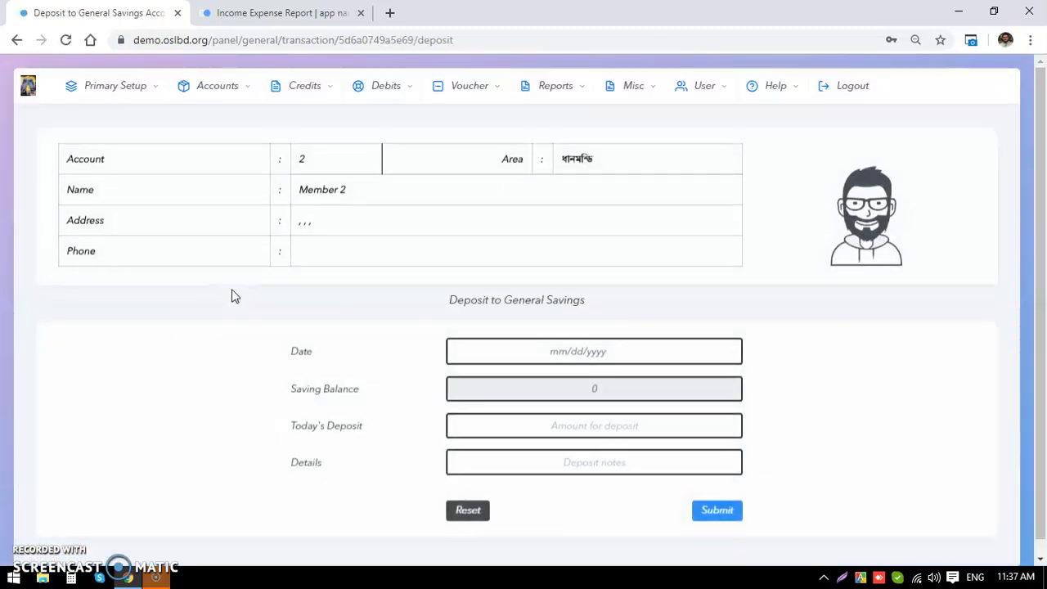
- Submit a deposit of 50000 to the member's general savings account
scroll(515, 368, "down", 1)
left_click(607, 407)
type("50000")
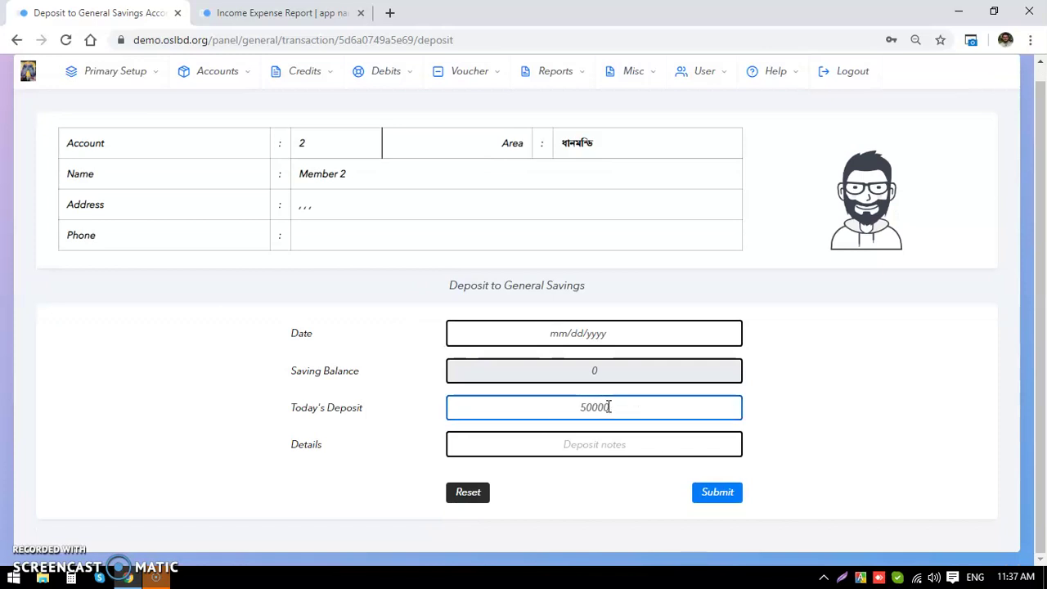
key("Return")
key("Return")
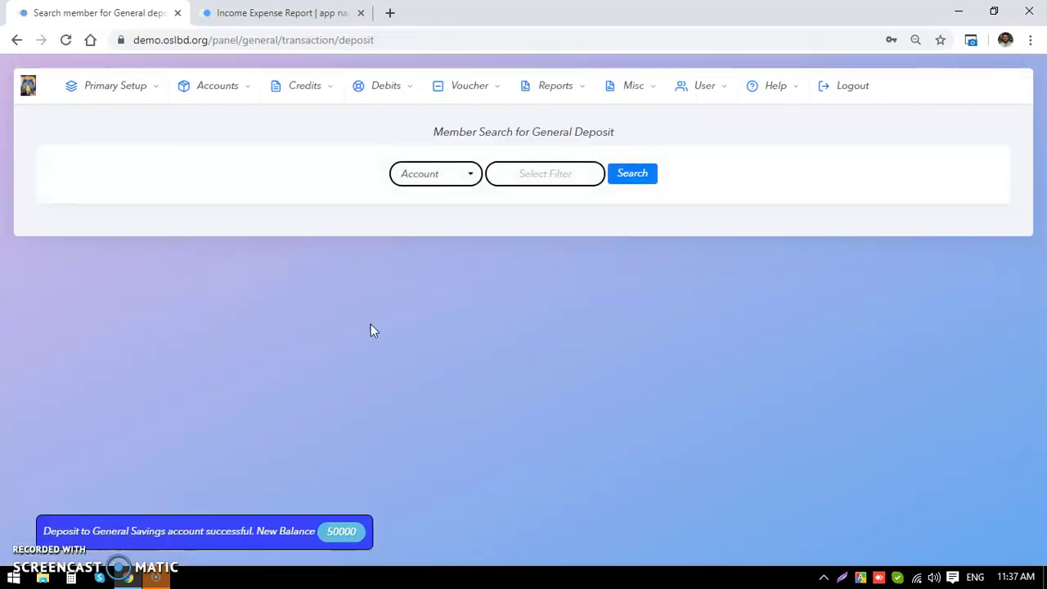
- Start a new loan for another member found by account number
left_click(225, 96)
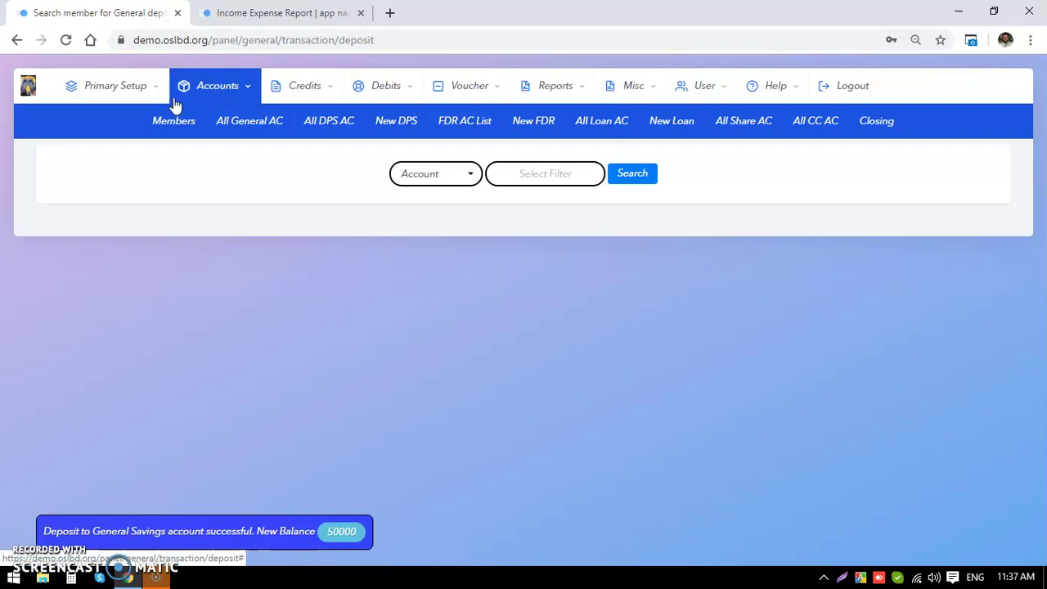
left_click(666, 123)
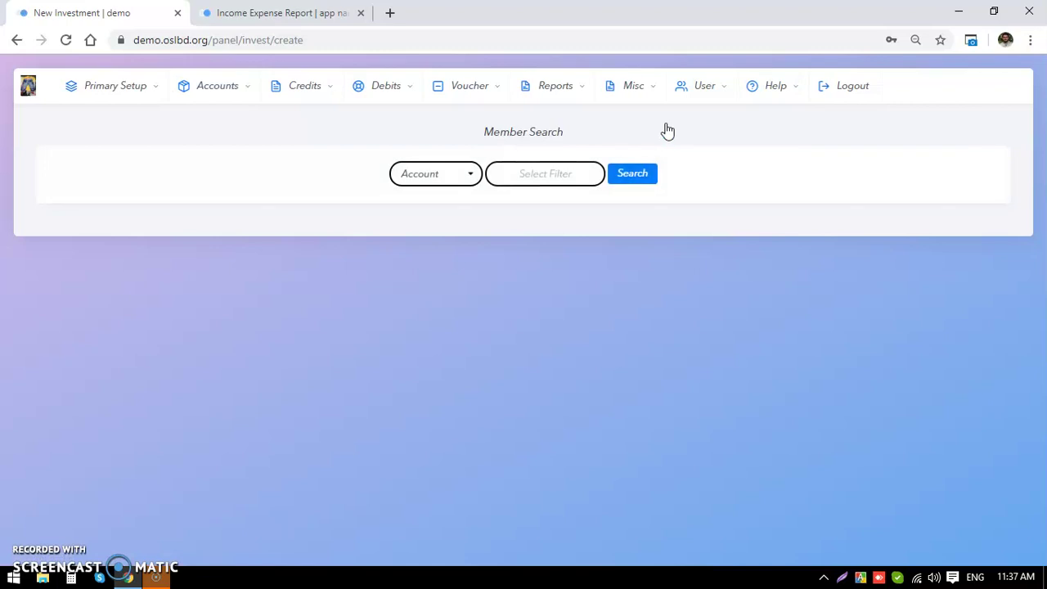
left_click(555, 178)
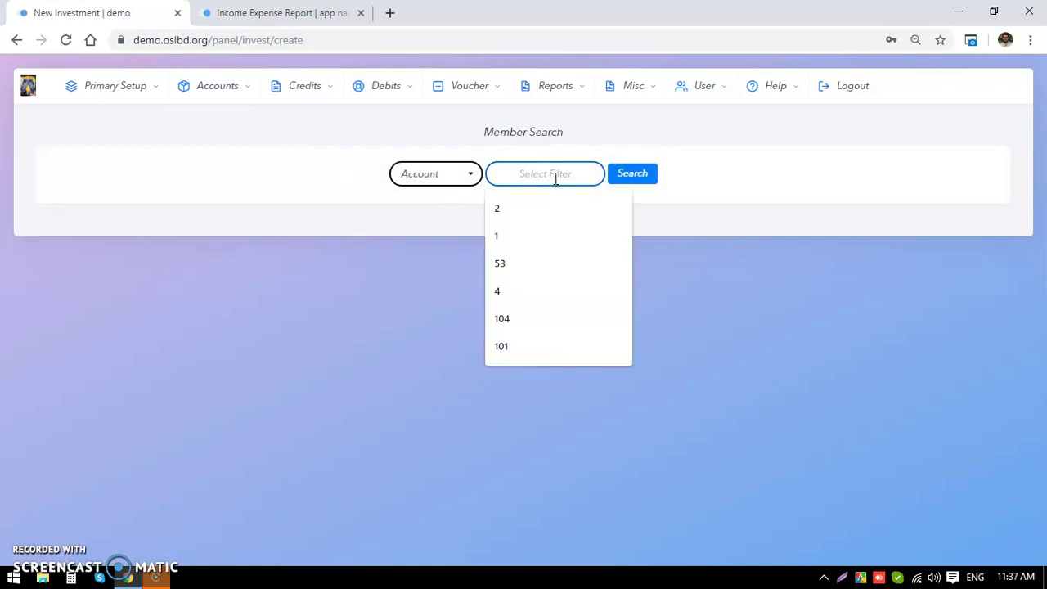
type("1")
key("Return")
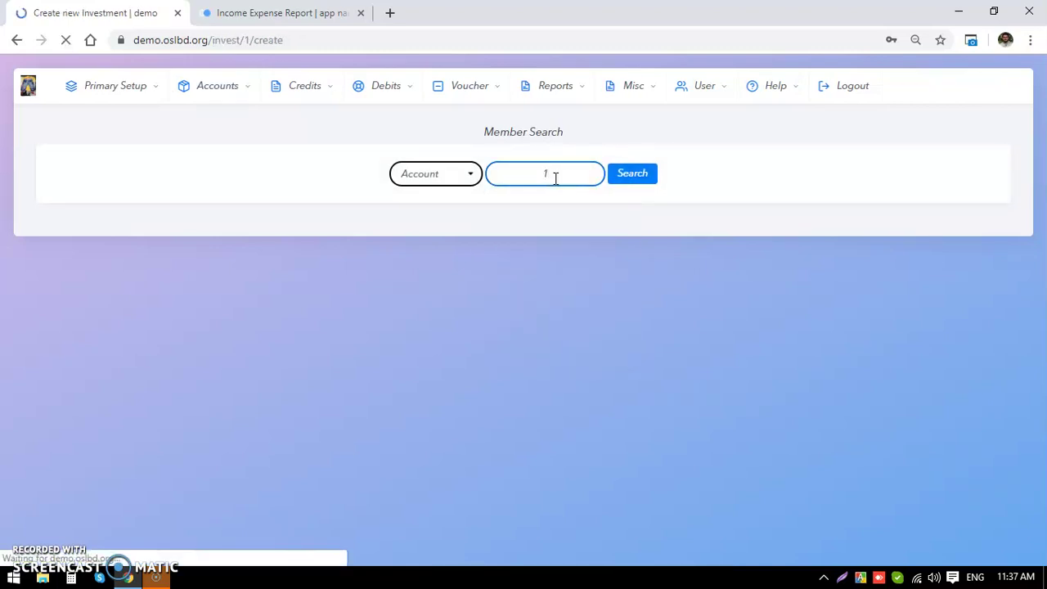
- Set the schema of the new investment to Daily
scroll(123, 249, "down", 3)
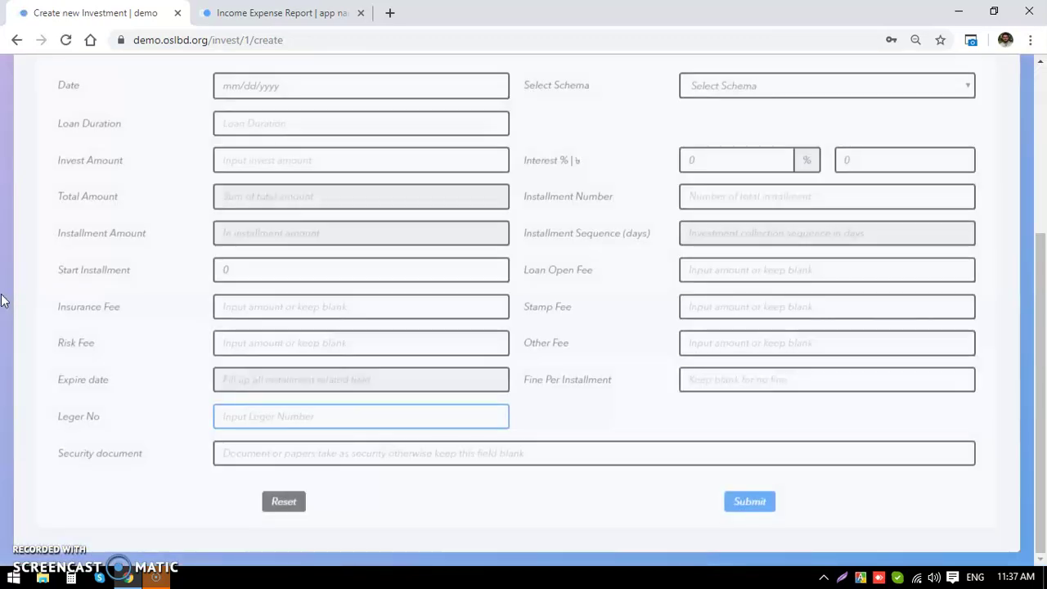
scroll(95, 255, "up", 2)
double_click(80, 237)
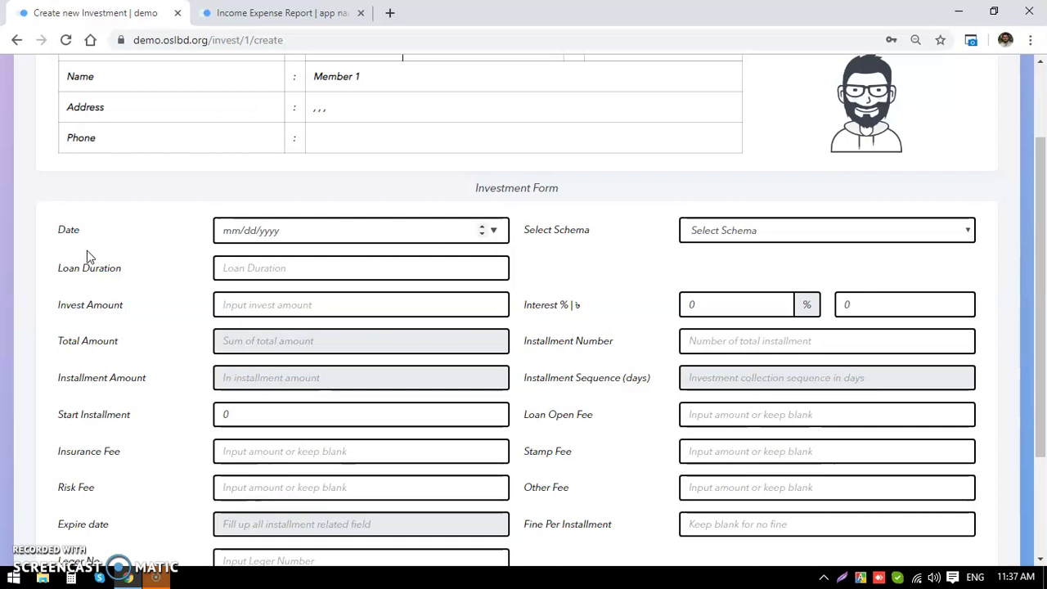
left_click_drag(589, 233, 523, 234)
left_click(595, 245)
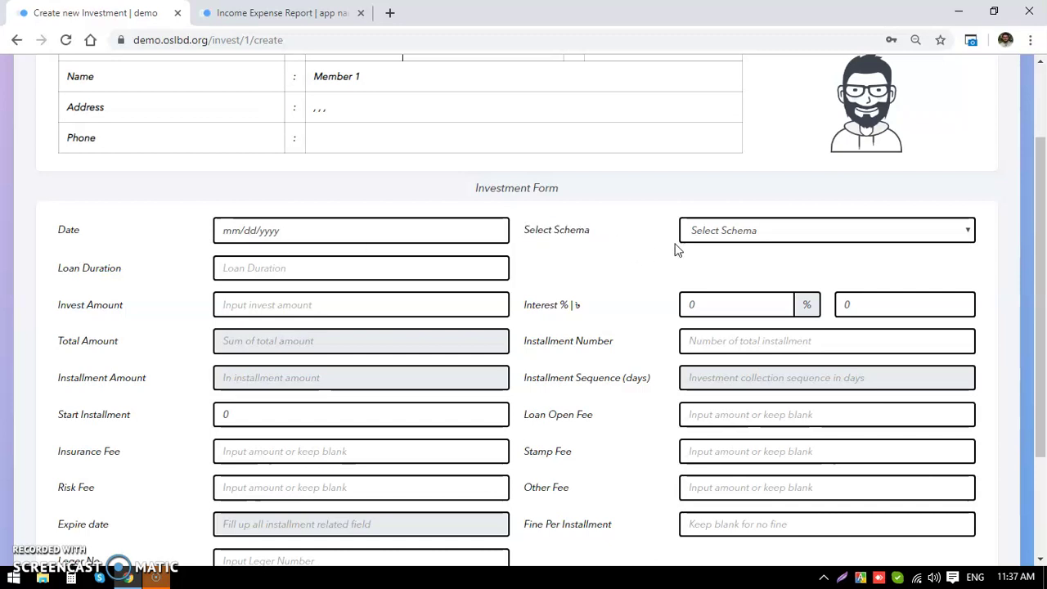
left_click(790, 232)
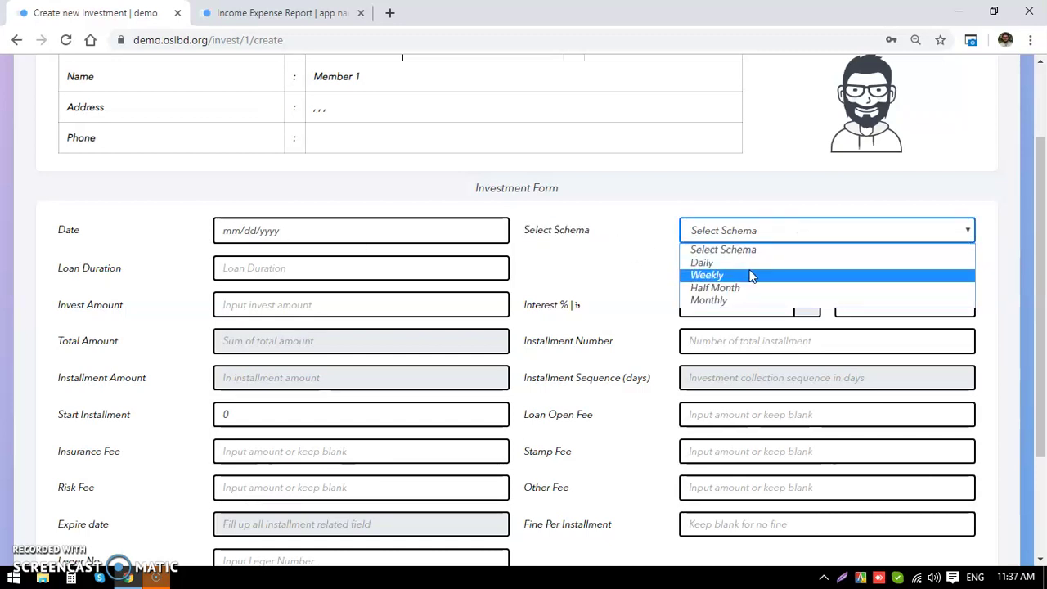
left_click(757, 263)
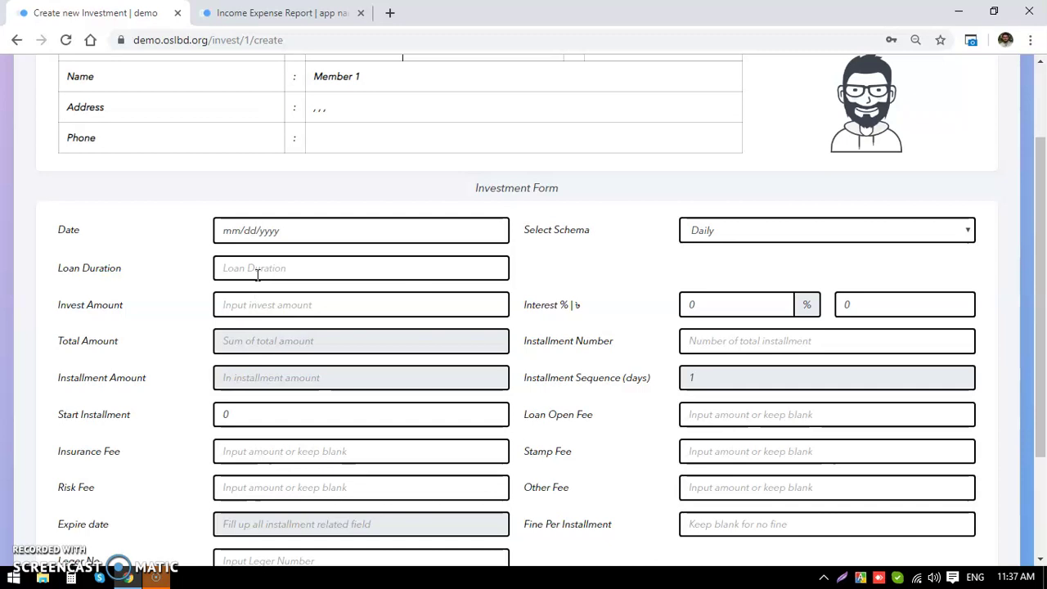
- Set the loan's invest amount to 10000
left_click_drag(172, 274, 82, 269)
left_click(53, 266)
left_click(88, 310)
left_click_drag(88, 310, 329, 334)
left_click(330, 311)
type("10000")
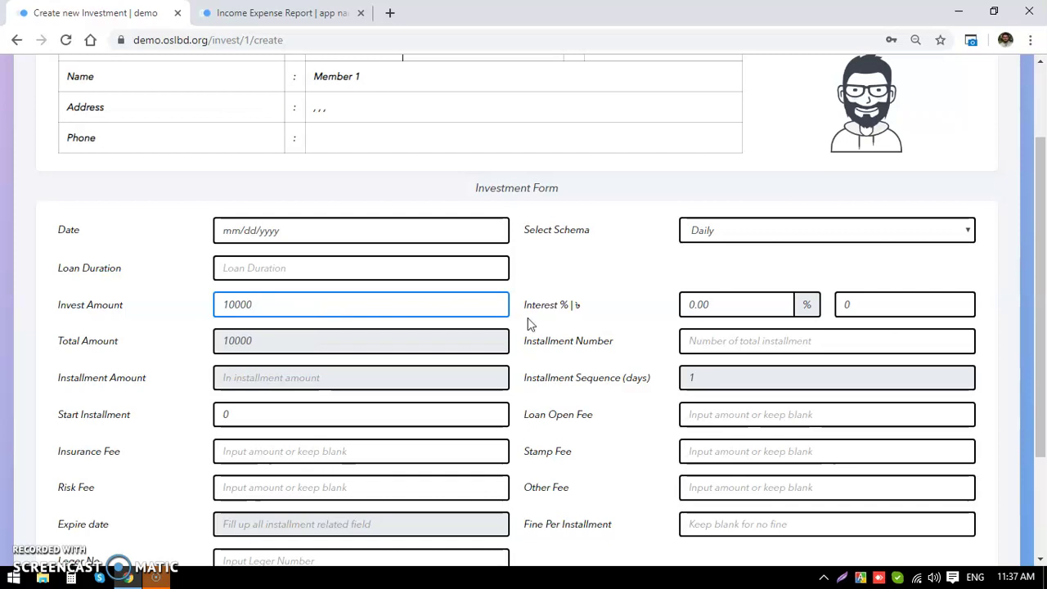
- Set the loan's interest rate to 11 %
left_click_drag(728, 309, 634, 315)
type("11")
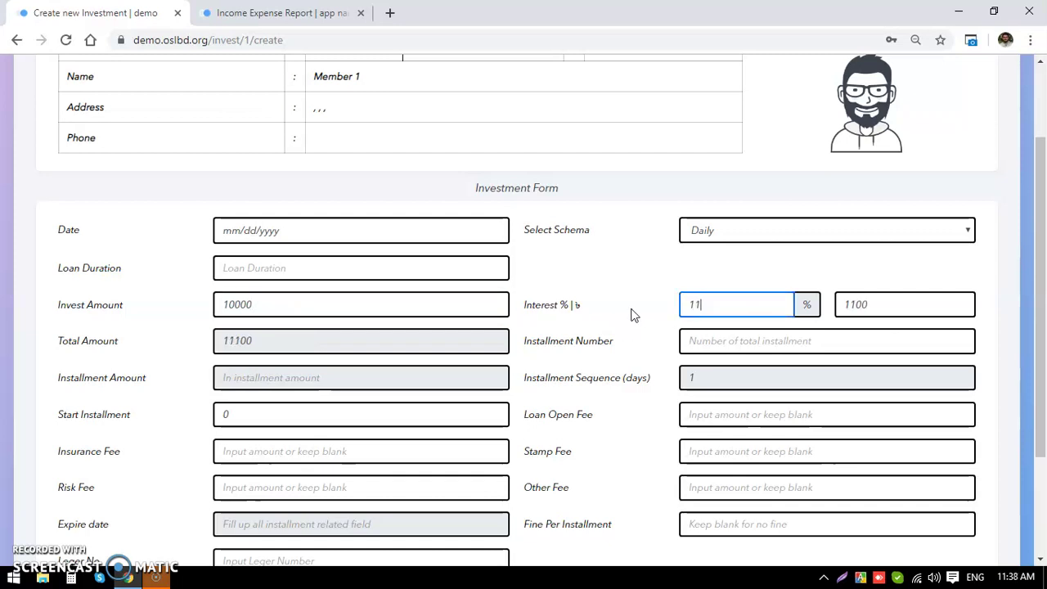
left_click(612, 365)
double_click(886, 306)
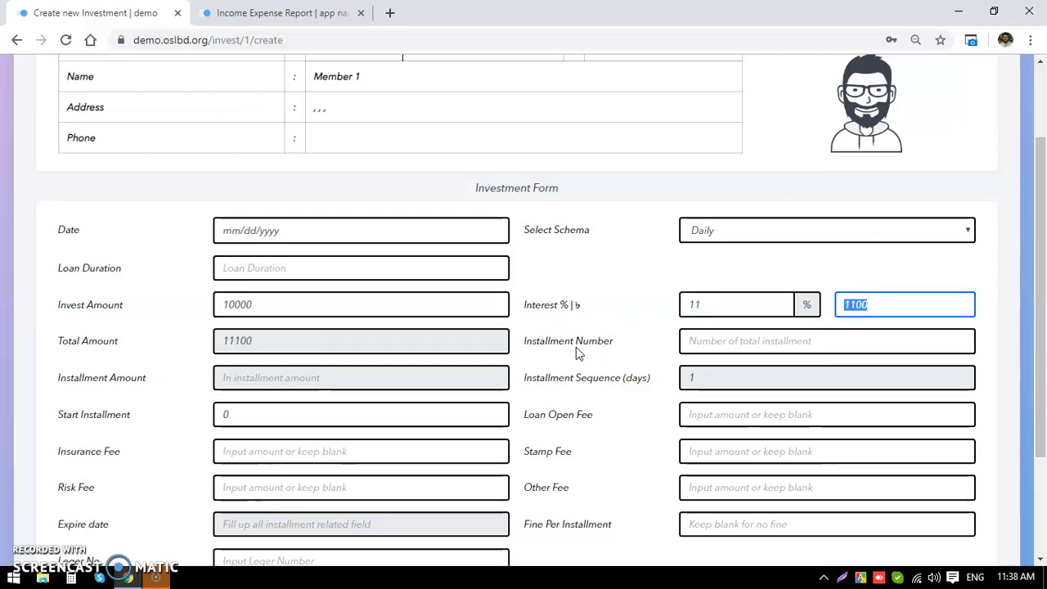
- Set the number of installments to 30
left_click(739, 340)
type("30")
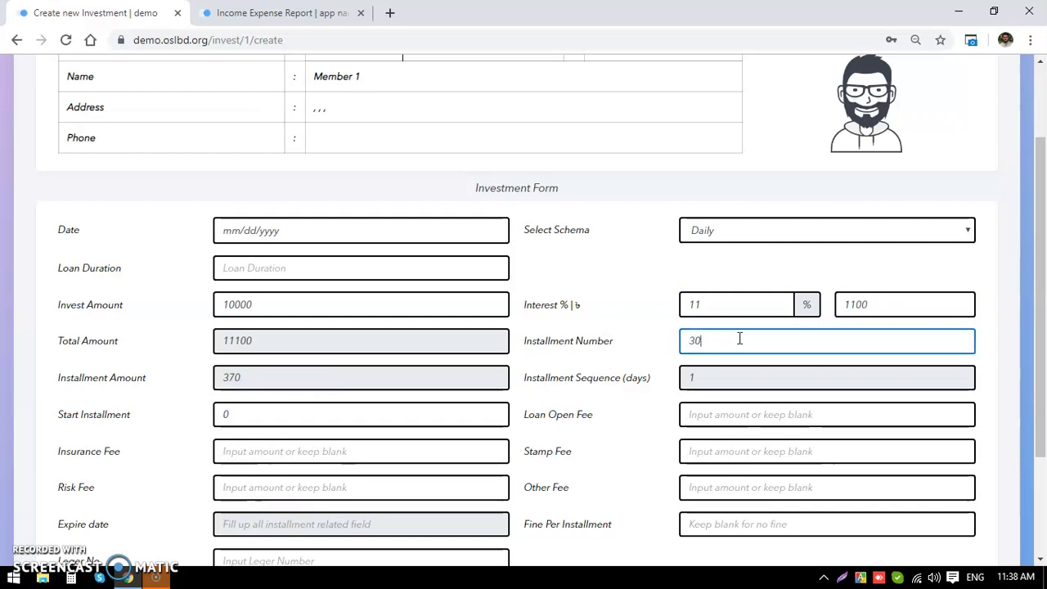
left_click(600, 393)
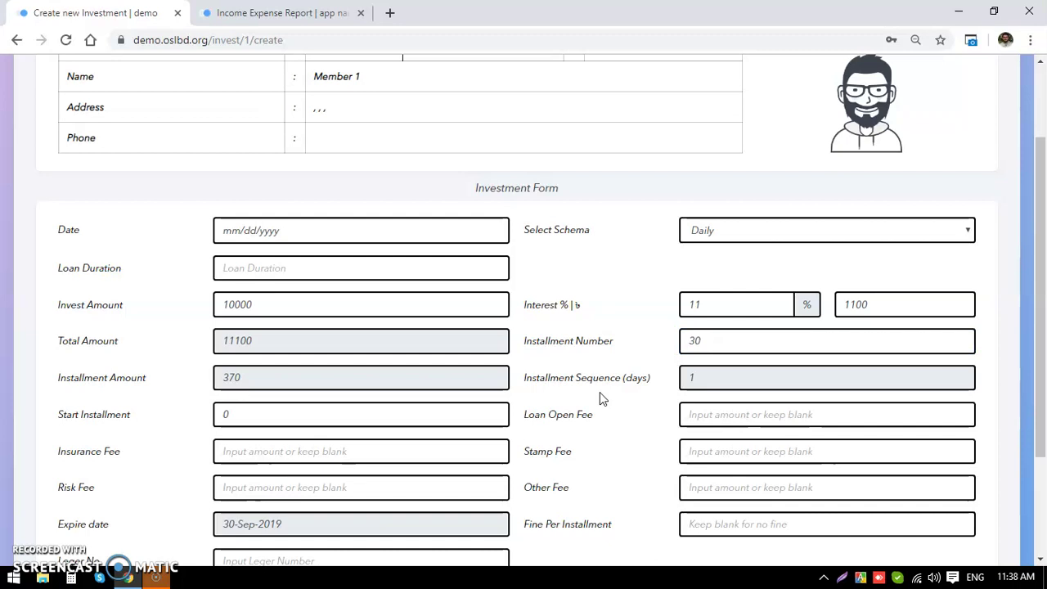
- Change the number of installments to 40
double_click(726, 341)
type("40")
key("Tab")
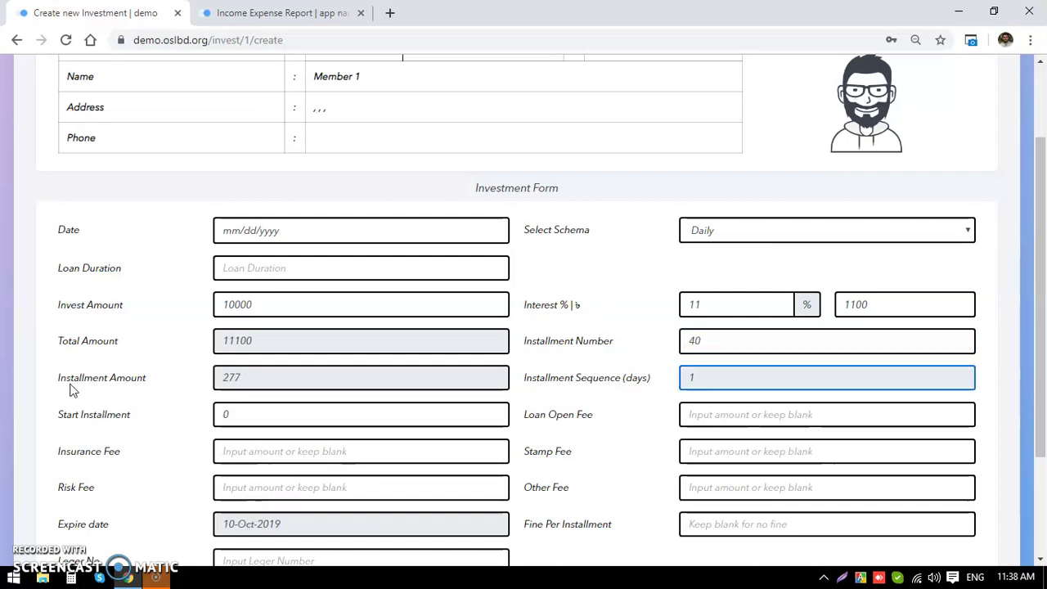
- Review the calculated installment amount, total amount and expire date of the loan
left_click(209, 391)
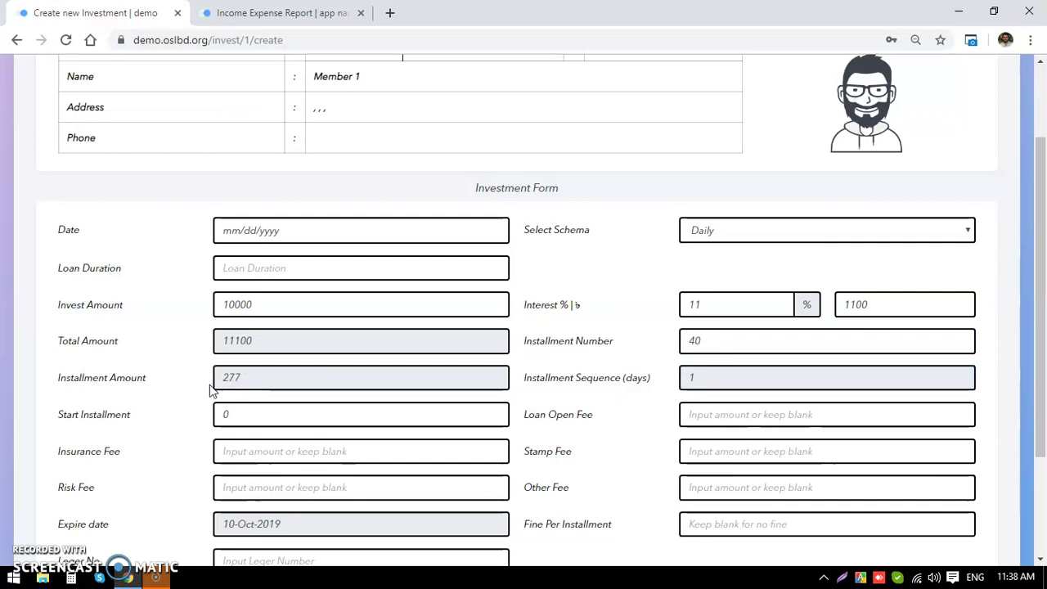
left_click(289, 267)
left_click(85, 340)
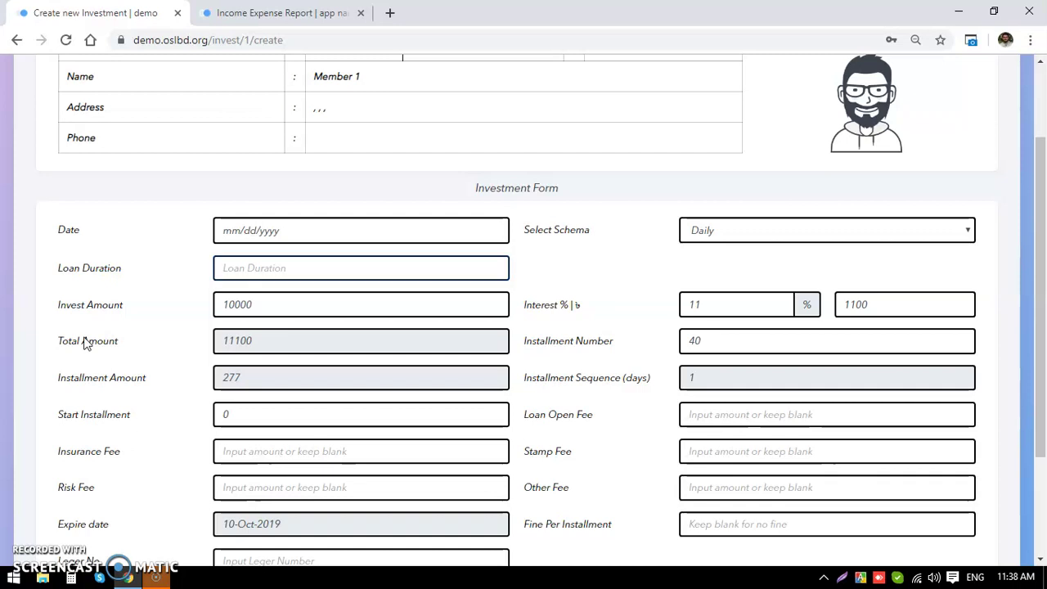
scroll(85, 340, "down", 3)
left_click_drag(131, 379, 78, 382)
left_click_drag(322, 390, 207, 379)
scroll(143, 374, "up", 1)
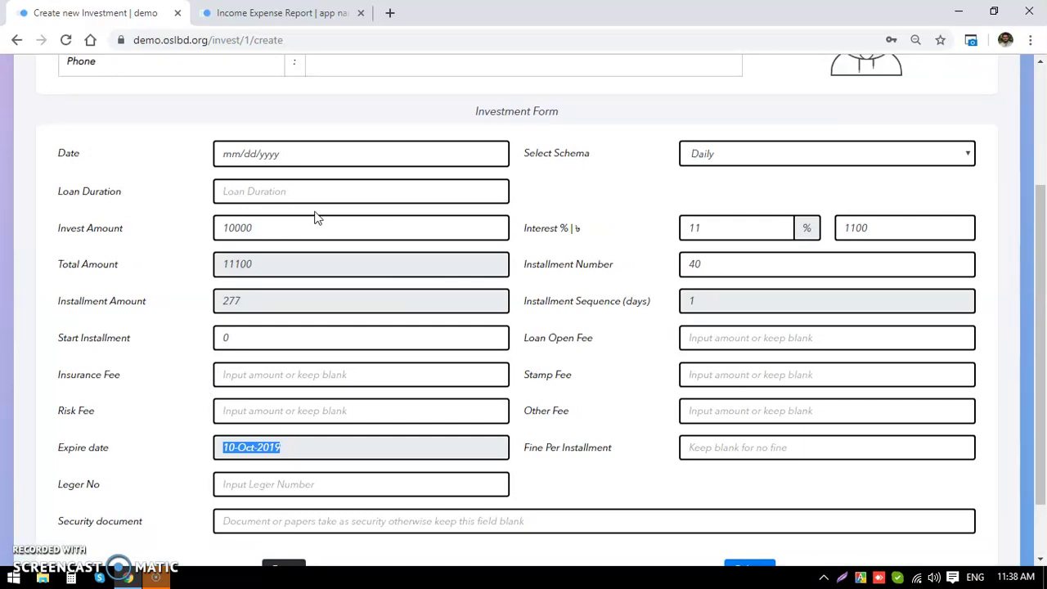
- Set the loan duration to 45 and check the recalculated expire date
left_click(288, 190)
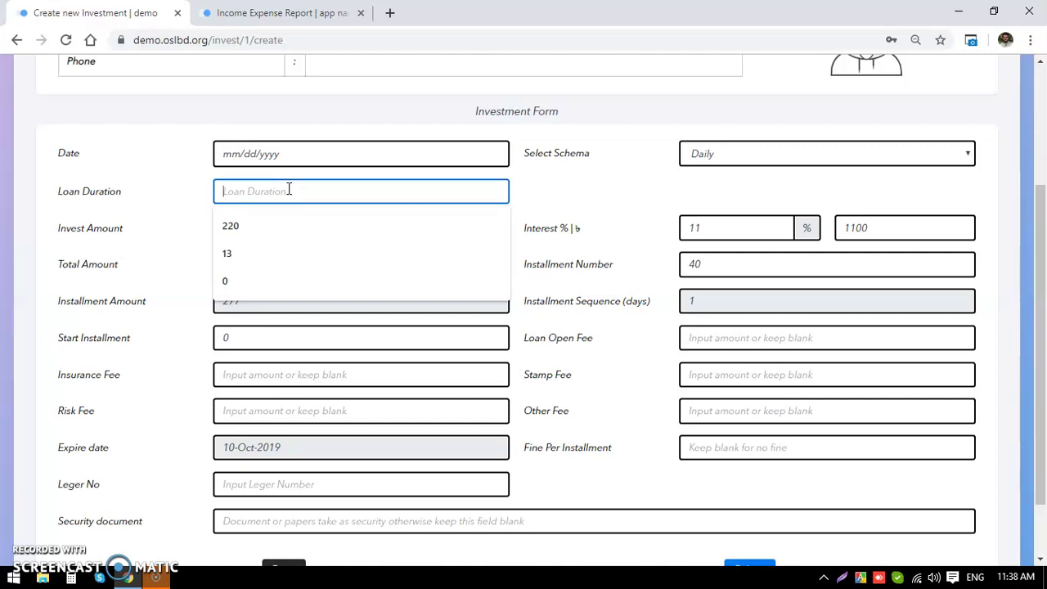
type("5")
key("BackSpace")
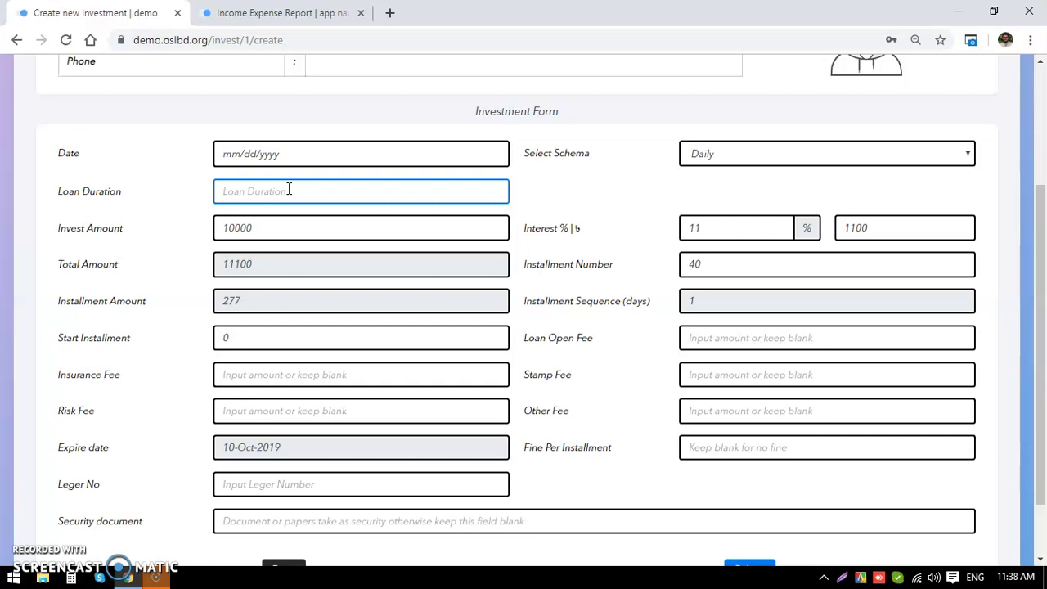
type("45")
left_click(88, 269)
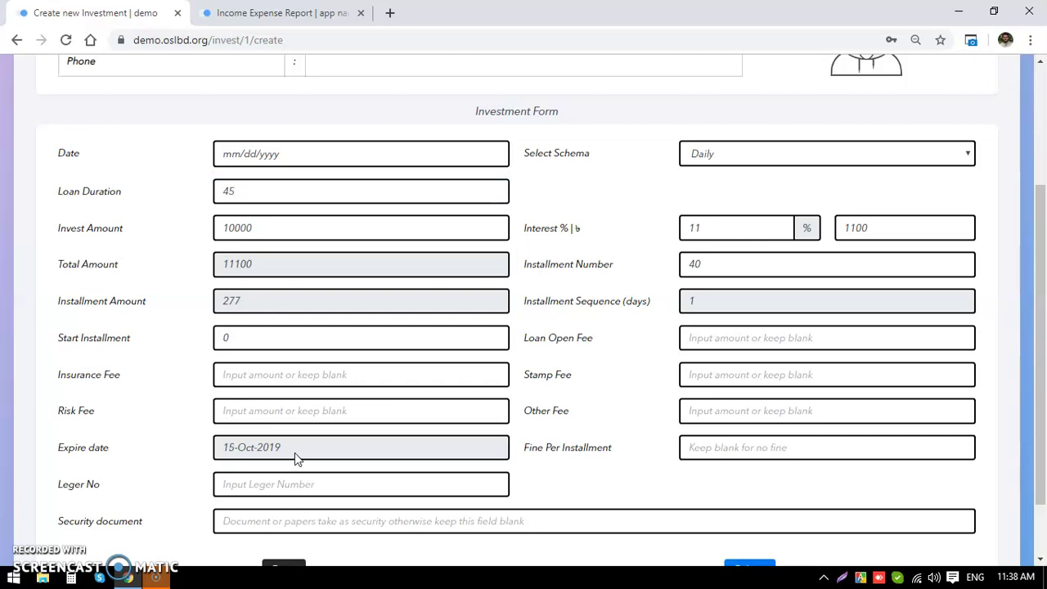
left_click_drag(288, 455, 216, 455)
left_click(135, 455)
- Enter a loan open fee of 200, an insurance fee of 30 and a risk fee of 50
left_click(759, 338)
scroll(540, 365, "down", 2)
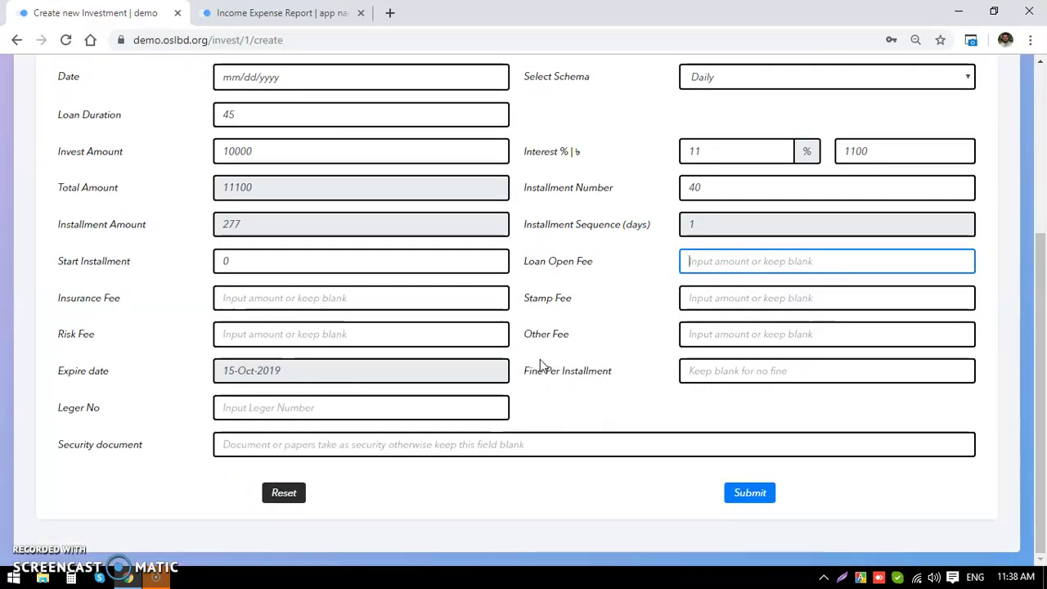
type("200")
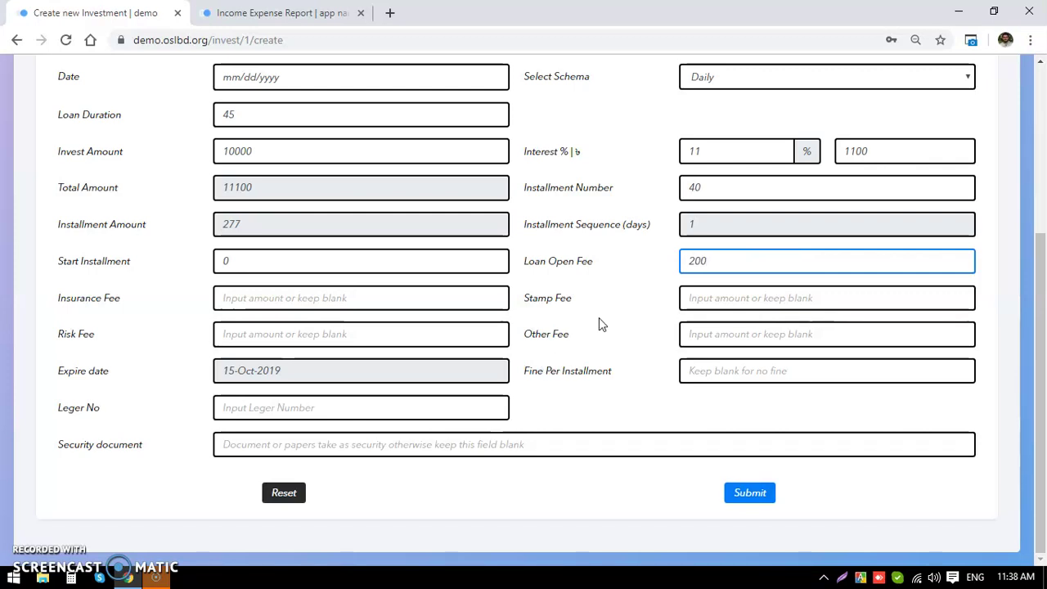
left_click(304, 293)
type("30")
left_click(327, 328)
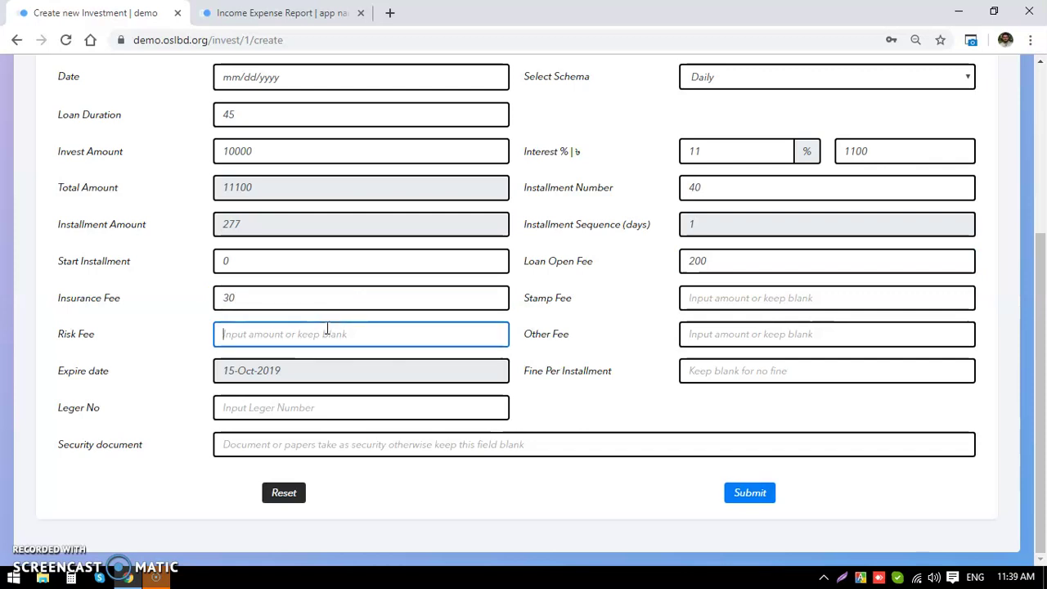
type("50")
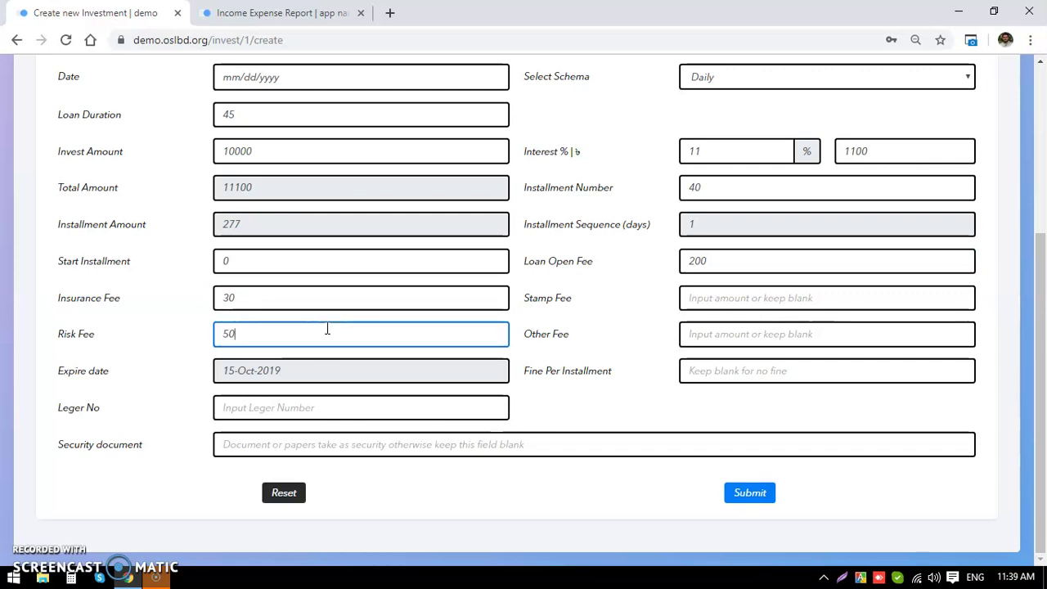
- Enter a stamp fee of 100, leave the other fee and fine per installment blank, and submit the loan
left_click(768, 298)
type("100")
left_click_drag(572, 300, 529, 299)
left_click(586, 318)
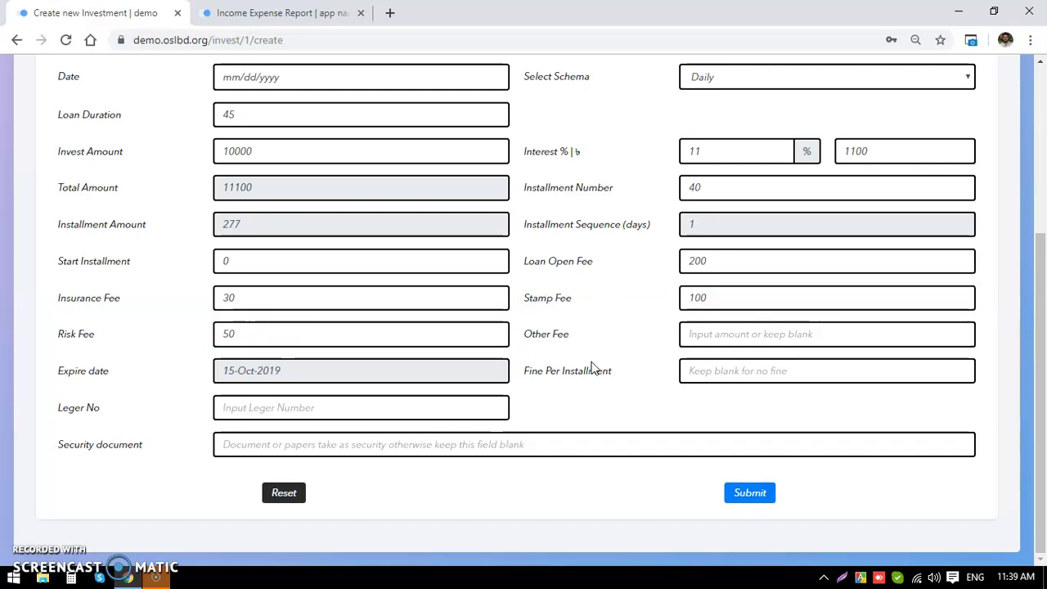
left_click_drag(633, 374, 523, 381)
left_click(639, 347)
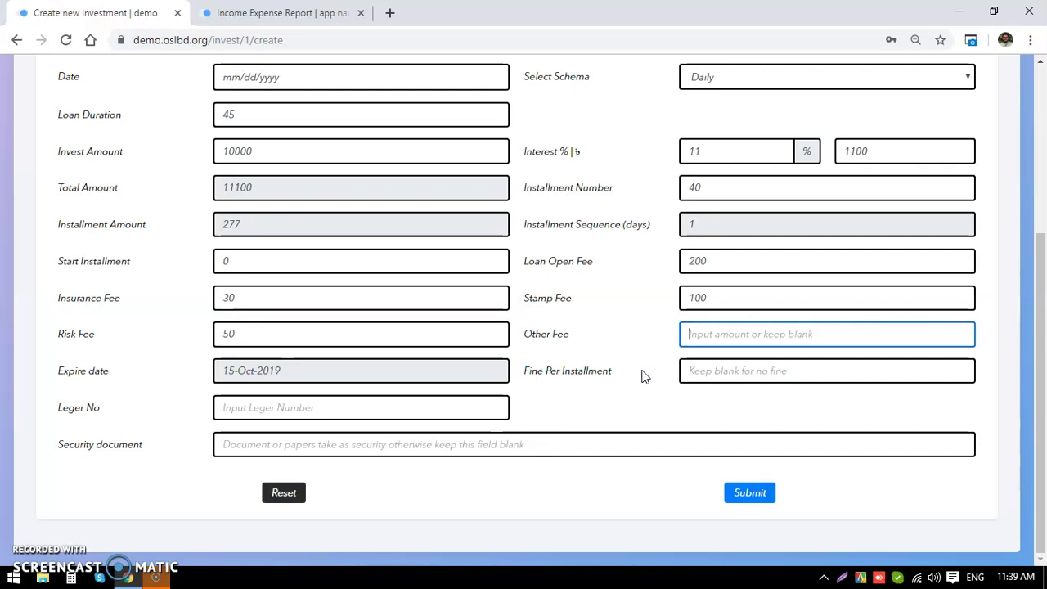
left_click(754, 495)
key("Return")
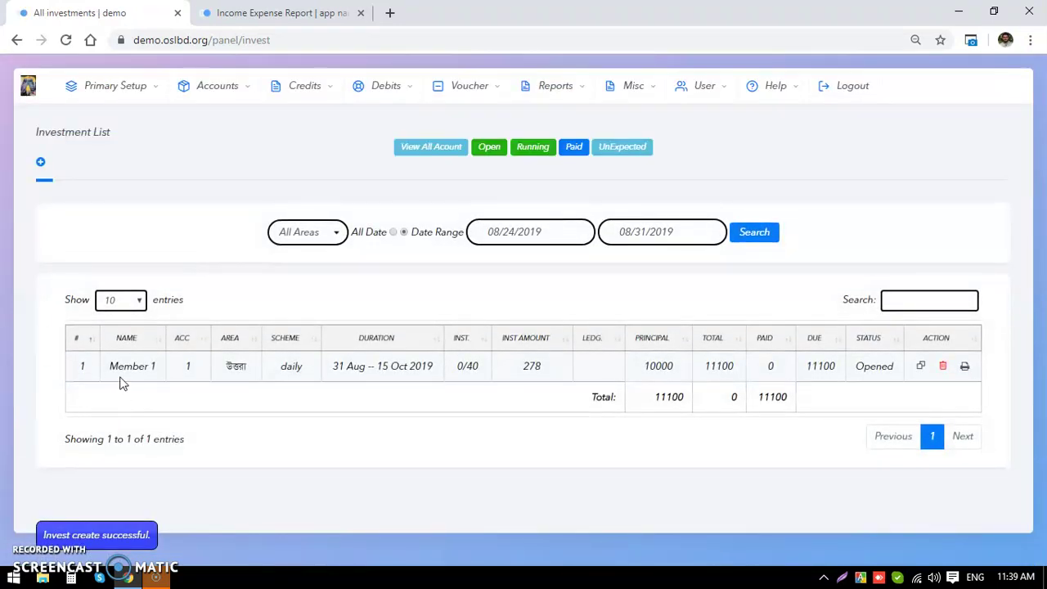
- Review the new loan's row in the investment list, from the member and account through to the due amount and status
left_click_drag(110, 369, 177, 374)
double_click(187, 367)
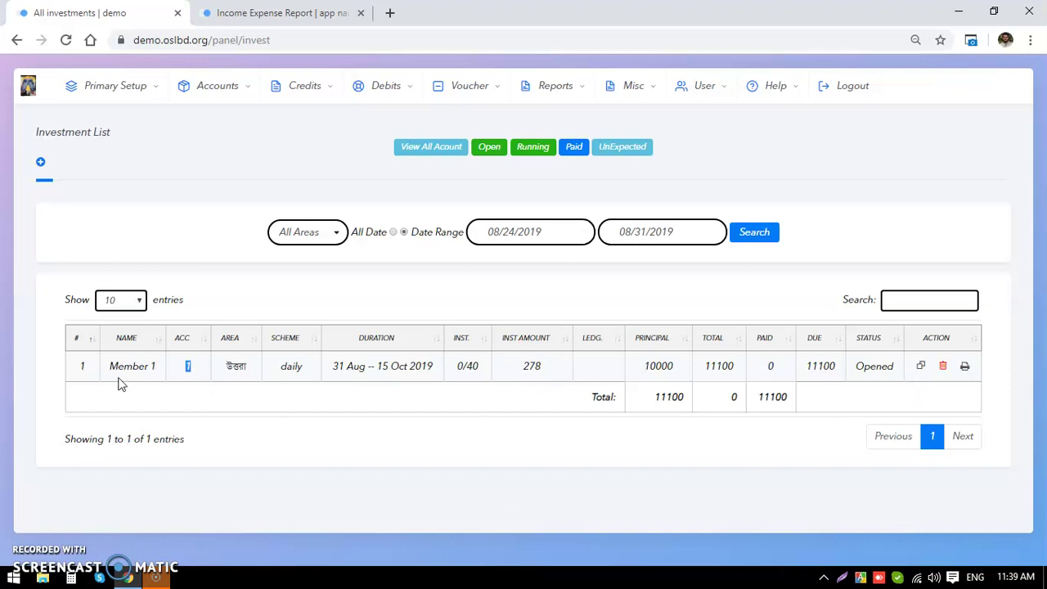
left_click_drag(57, 377, 882, 370)
left_click(881, 369)
double_click(825, 366)
left_click_drag(825, 366, 119, 368)
left_click(208, 379)
left_click_drag(890, 367, 80, 365)
left_click(335, 426)
- Reload the income expense report and examine the fee, general savings deposit and loan distribution entries
left_click(281, 11)
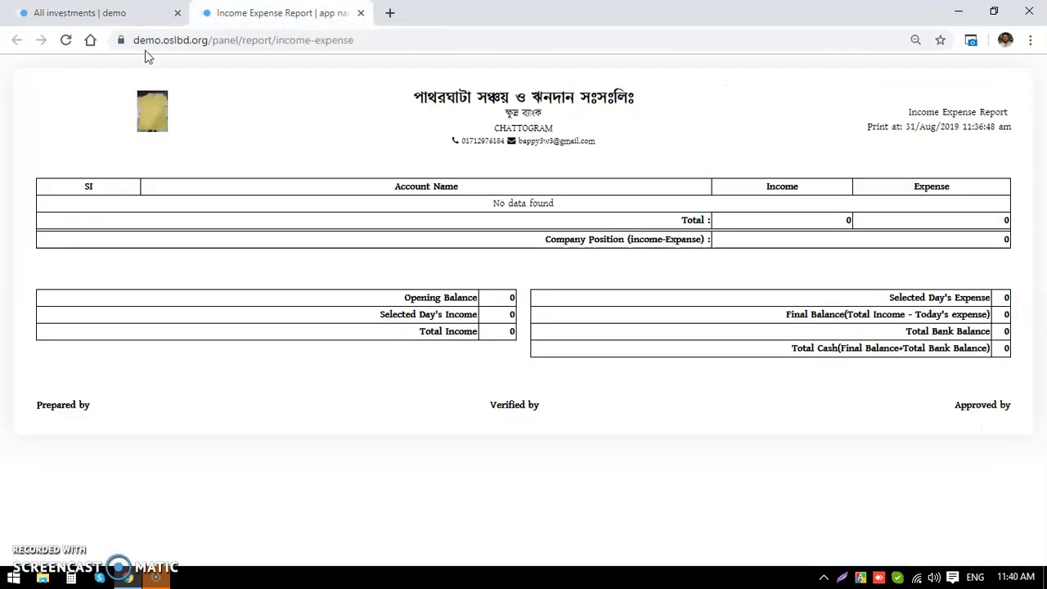
left_click(66, 40)
key("Return")
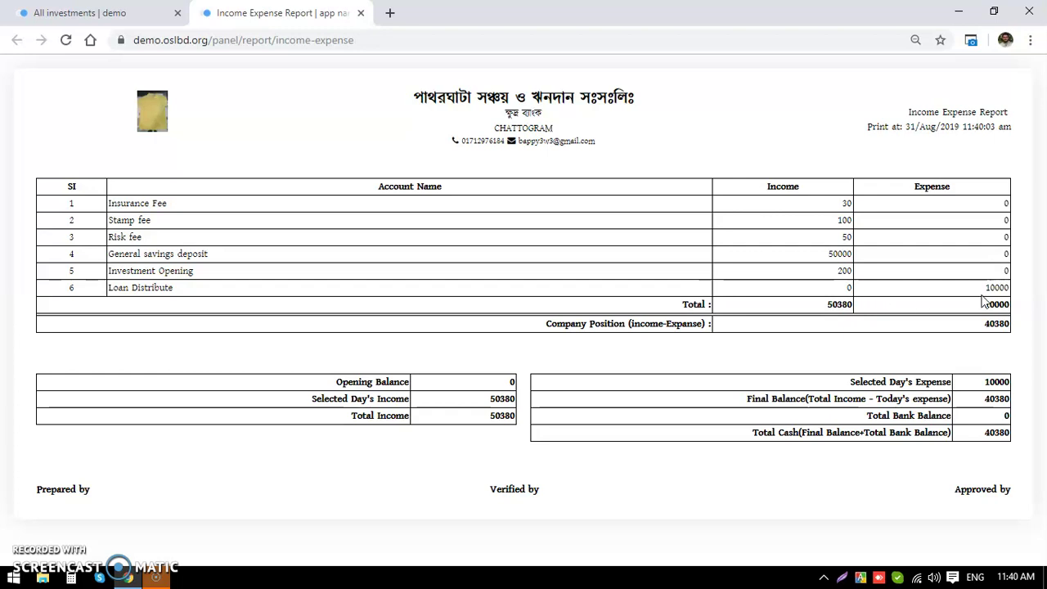
left_click_drag(167, 205, 114, 240)
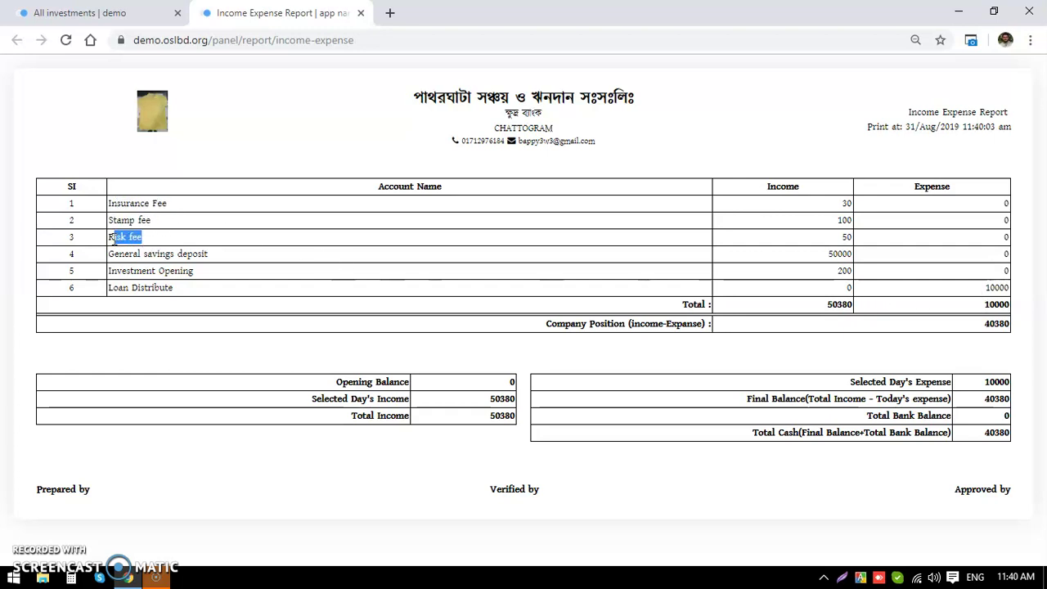
left_click_drag(211, 256, 120, 254)
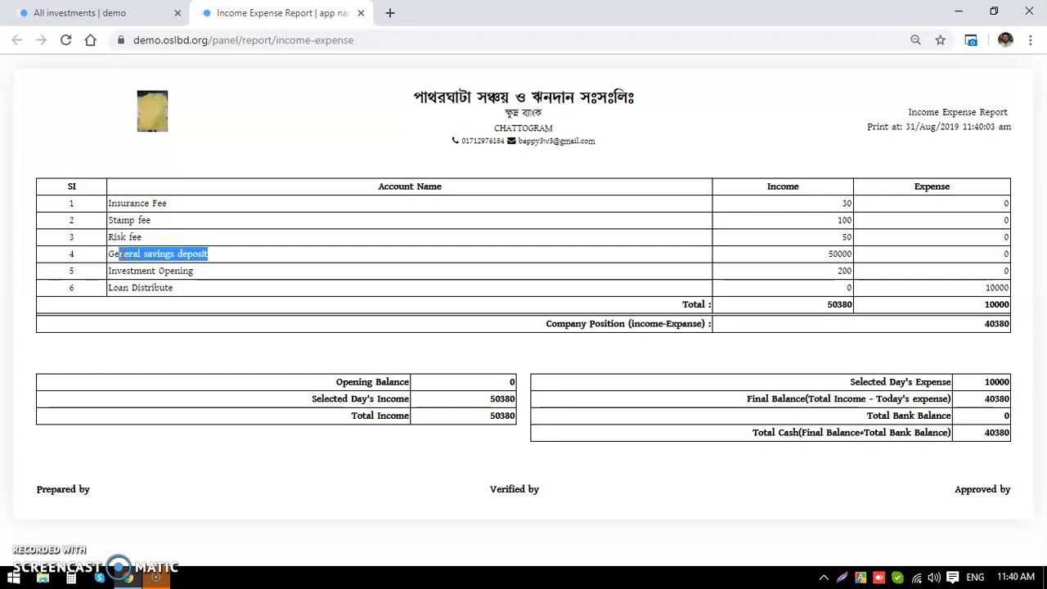
double_click(855, 258)
left_click(760, 264)
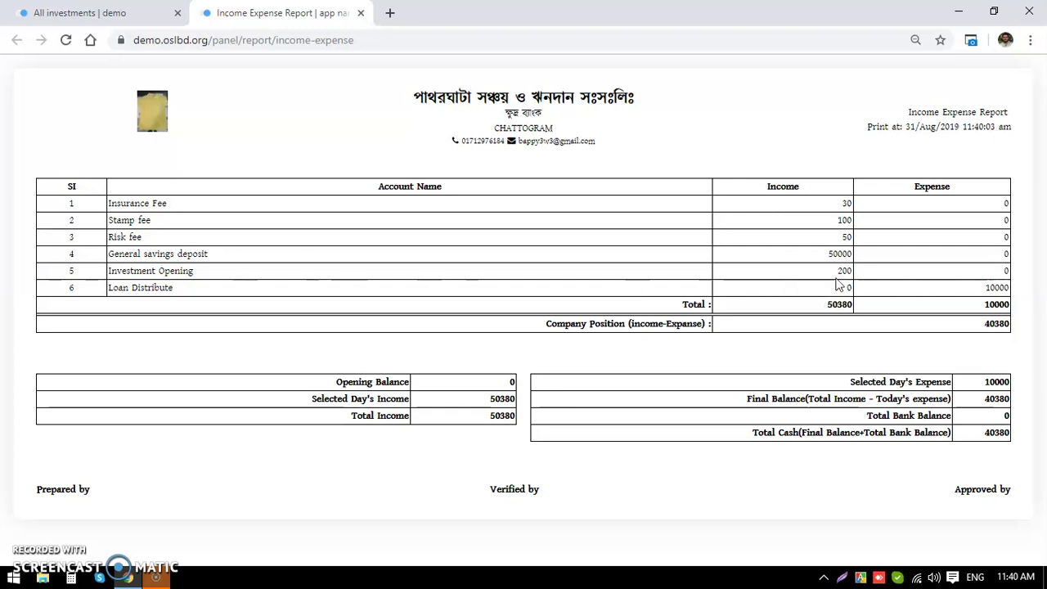
left_click_drag(198, 293, 122, 292)
left_click_drag(992, 288, 987, 288)
- Open installment collection in a separate tab and search for the member with account 1
left_click(82, 12)
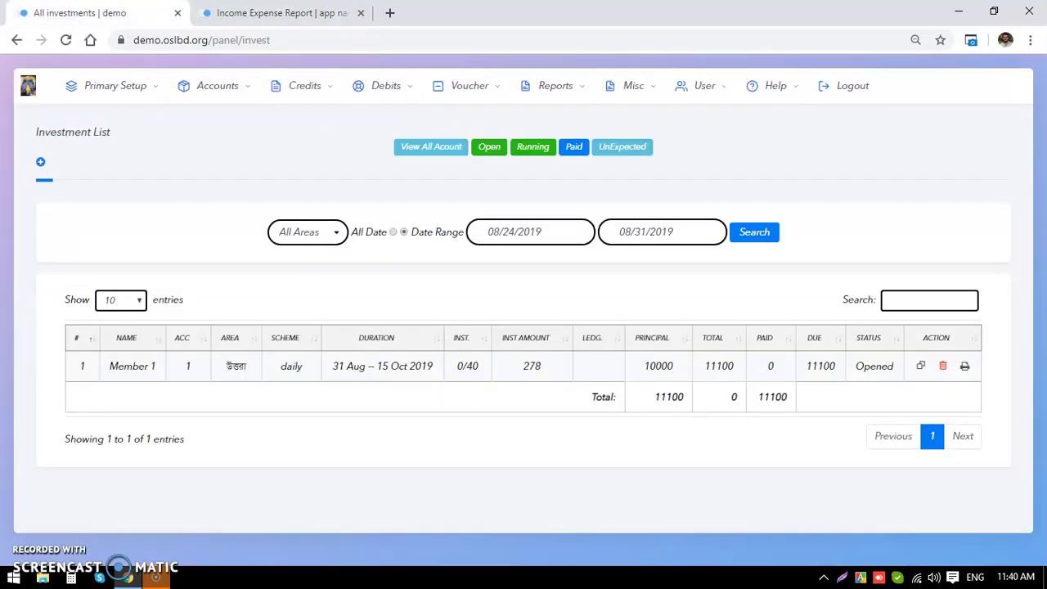
left_click(311, 90)
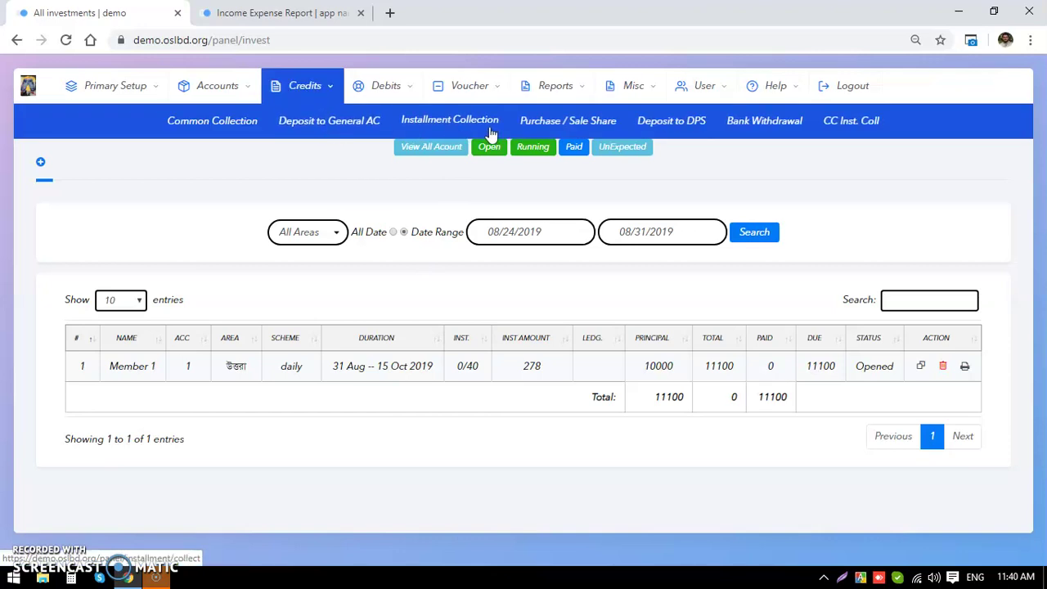
middle_click(329, 120)
left_click(458, 12)
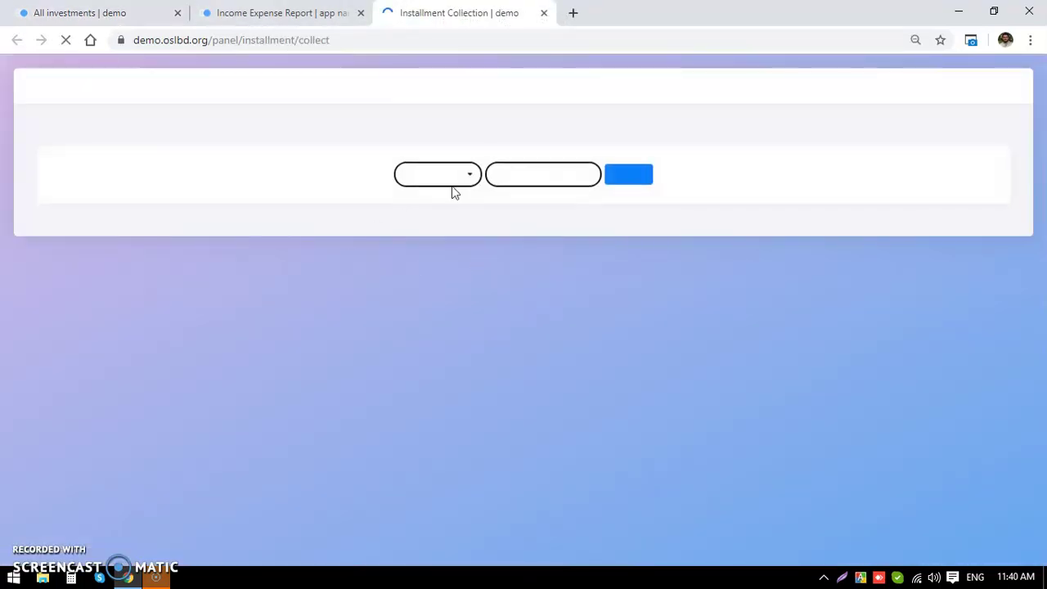
left_click(560, 172)
key("Return")
type("1")
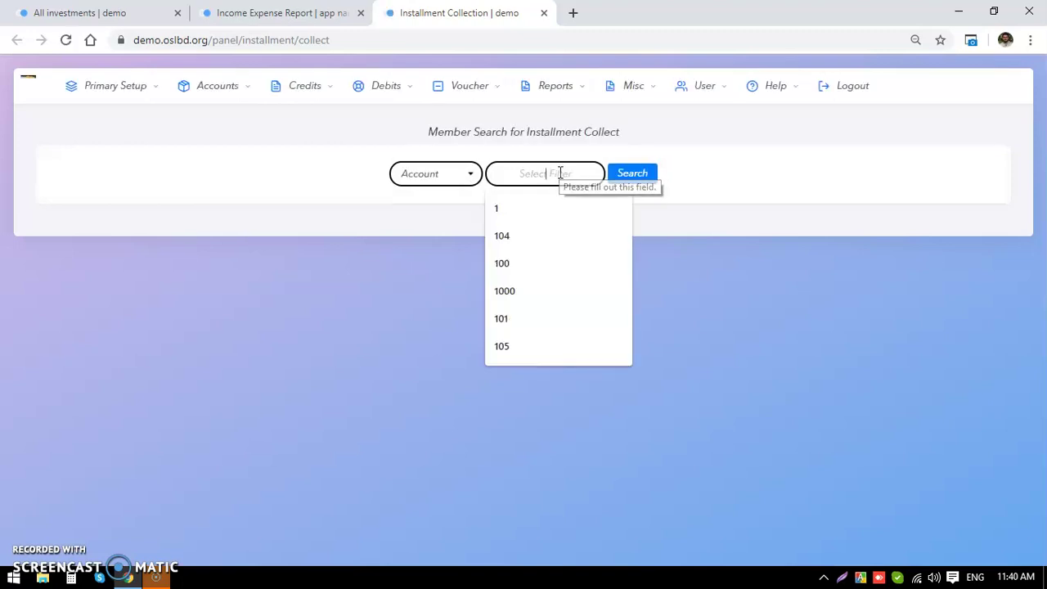
key("Return")
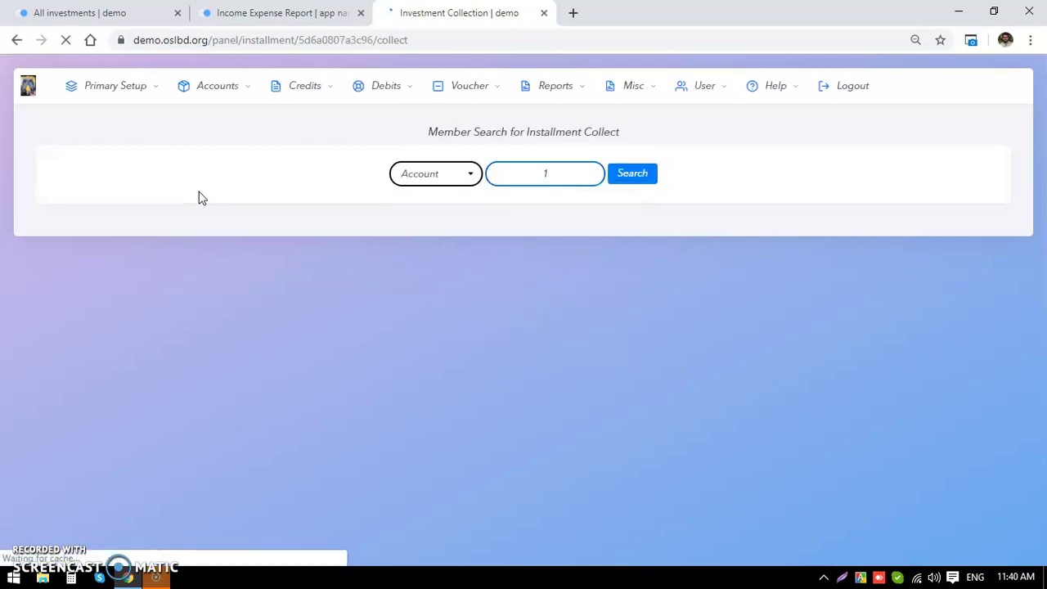
- Record 278 as today's received installment for the daily loan, and refresh the investment list
scroll(583, 436, "down", 3)
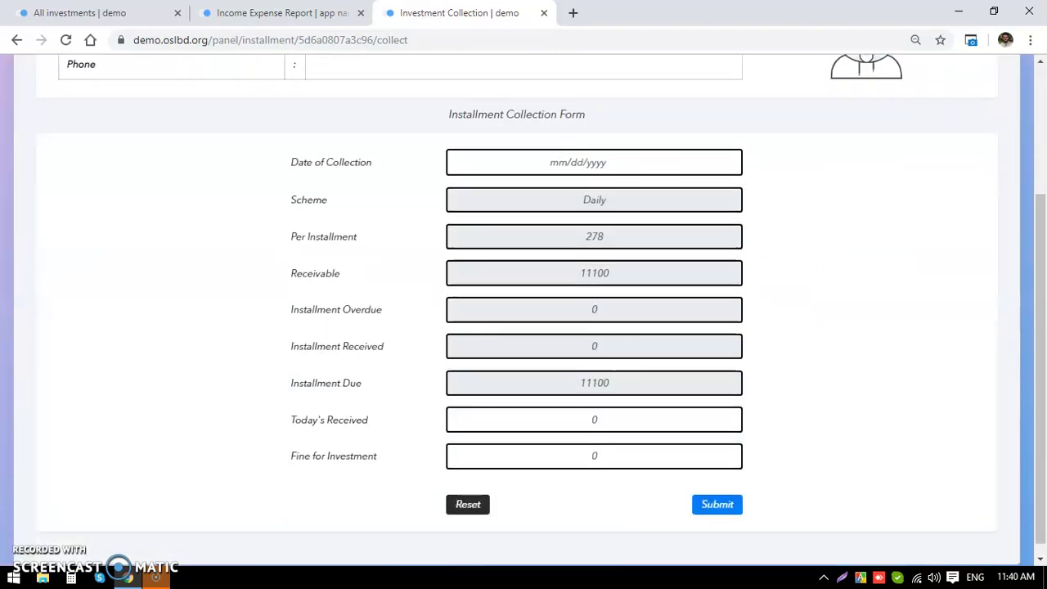
left_click(626, 410)
left_click_drag(606, 219, 525, 224)
left_click_drag(626, 402, 482, 415)
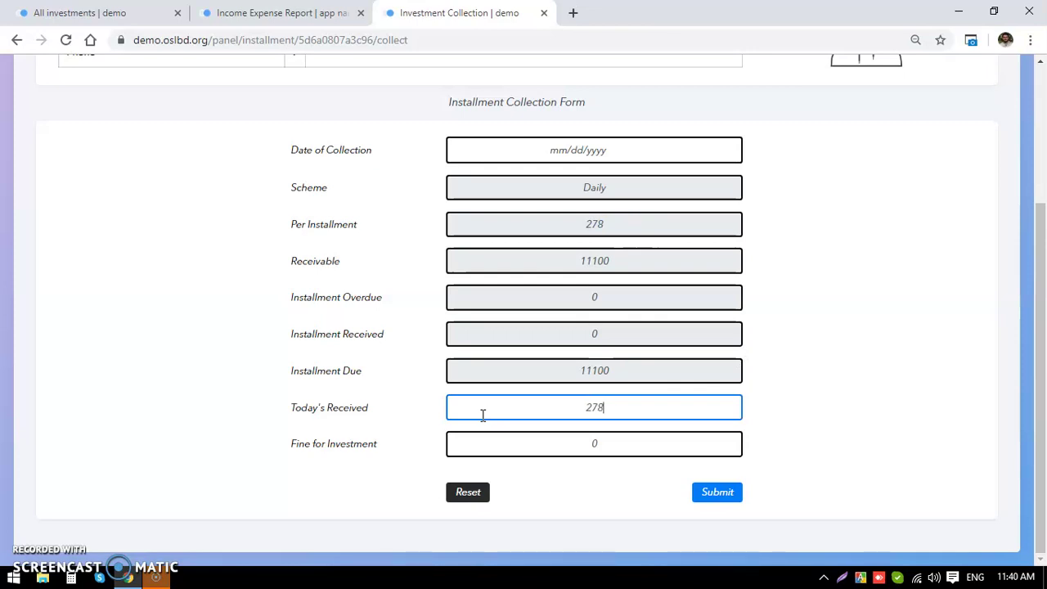
key("Return")
key("Return")
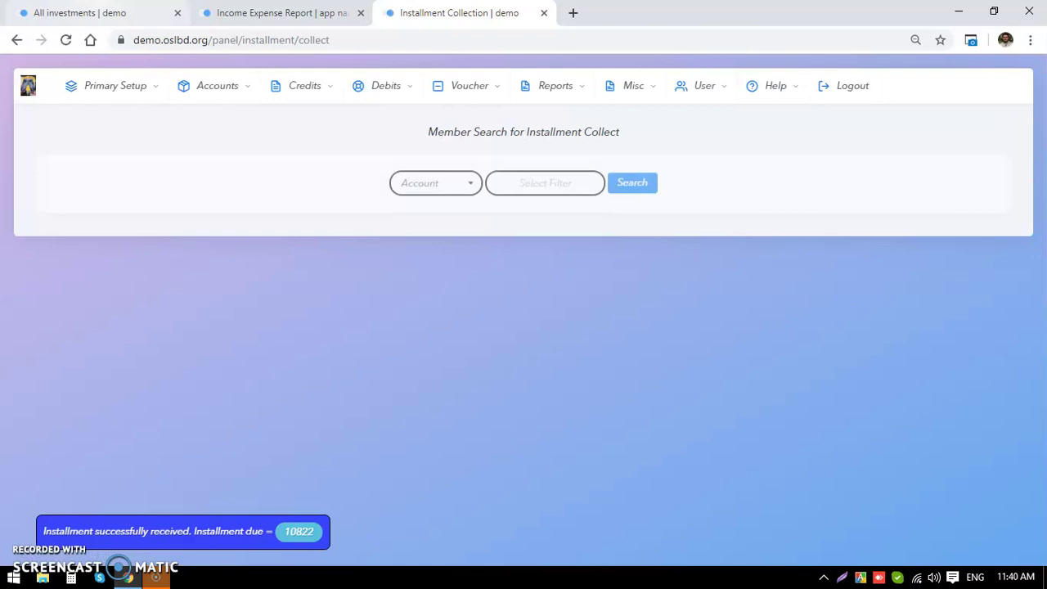
left_click(80, 12)
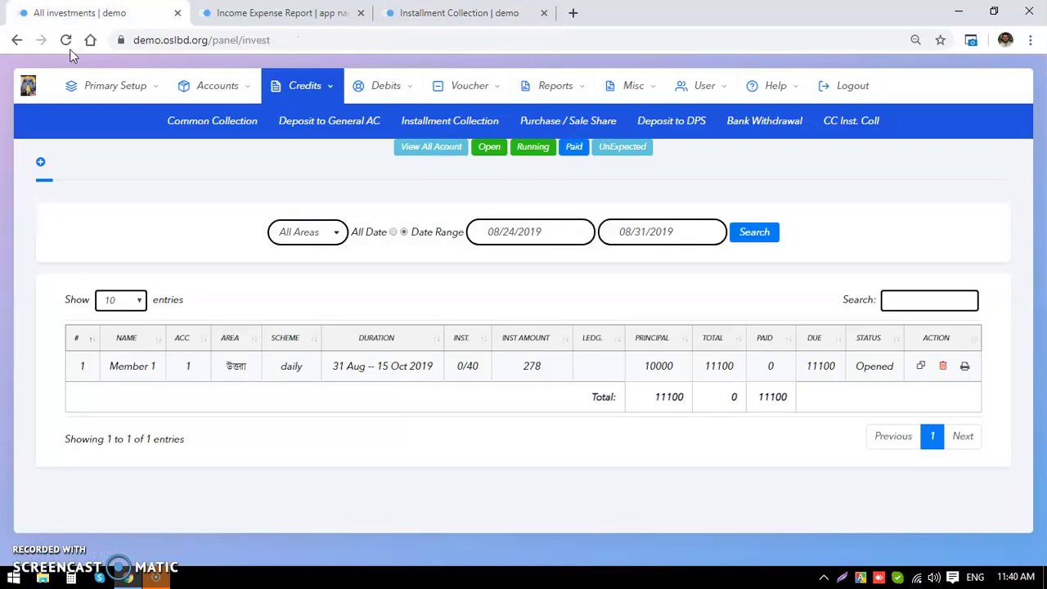
left_click(65, 40)
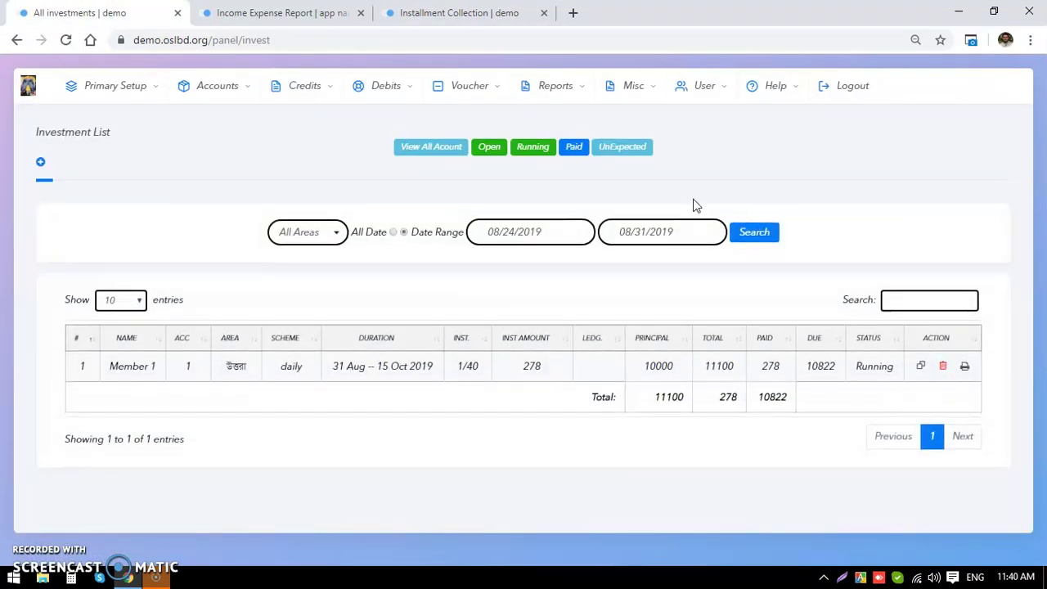
- Log out and sign back in with another user's username and password
left_click(846, 85)
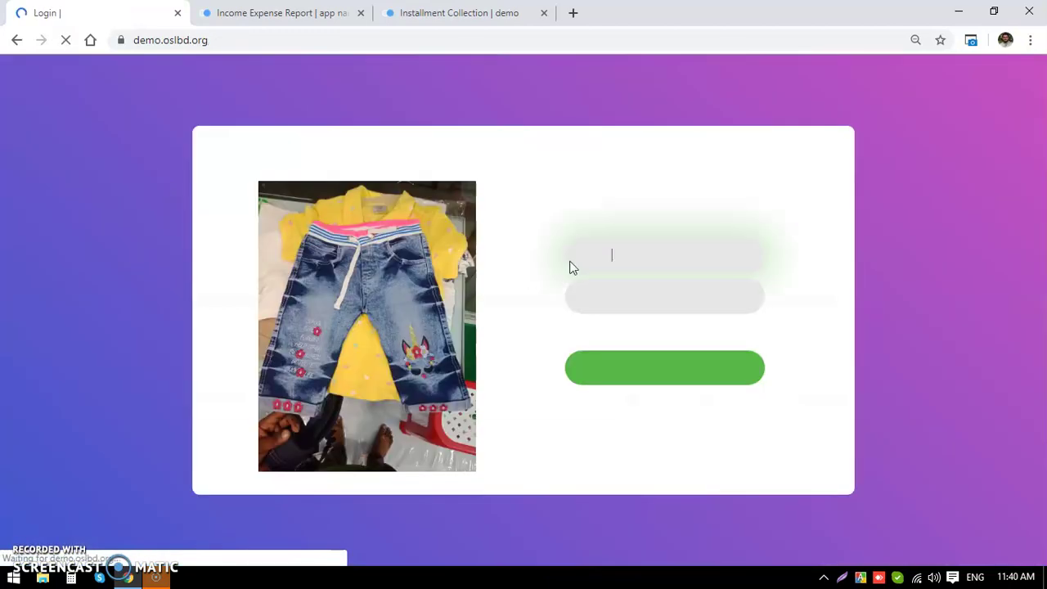
left_click(698, 253)
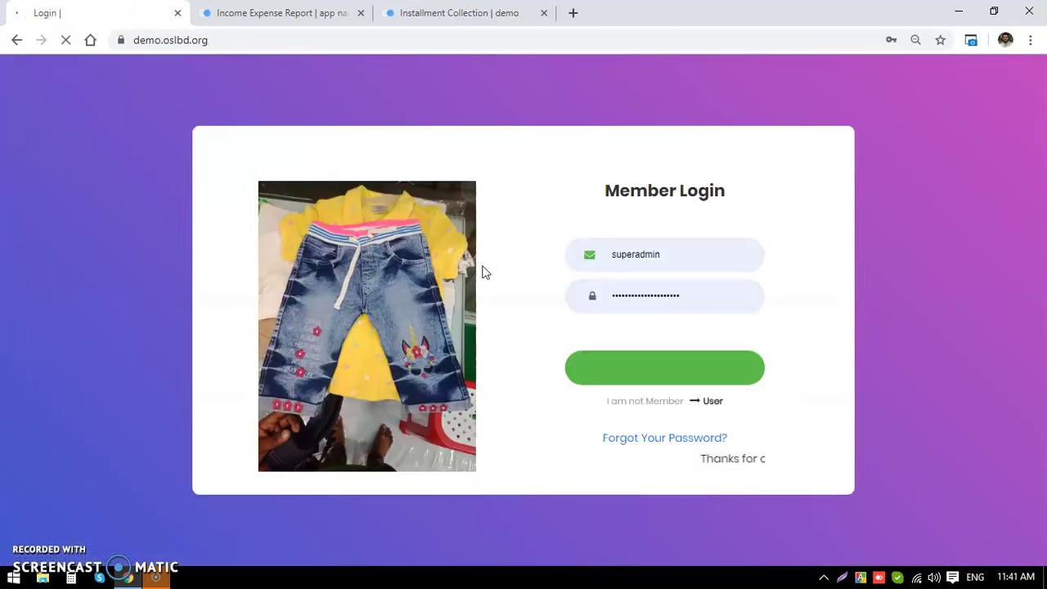
type("d")
left_click(622, 301)
left_click(701, 360)
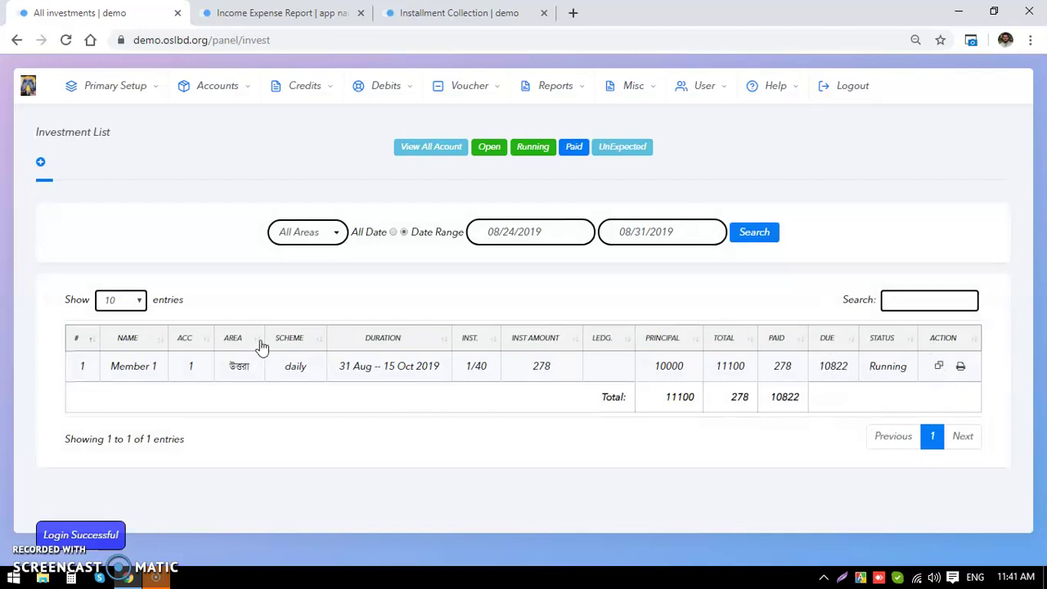
- Try to reload the open income expense report, and close the report and installment collection tabs
left_click(278, 14)
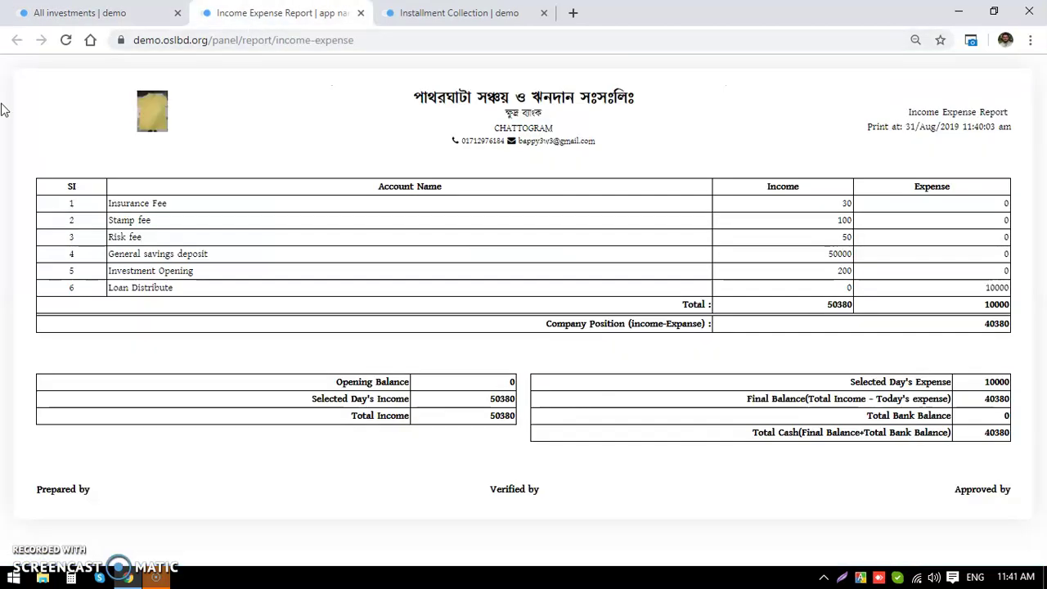
left_click(67, 41)
key("Return")
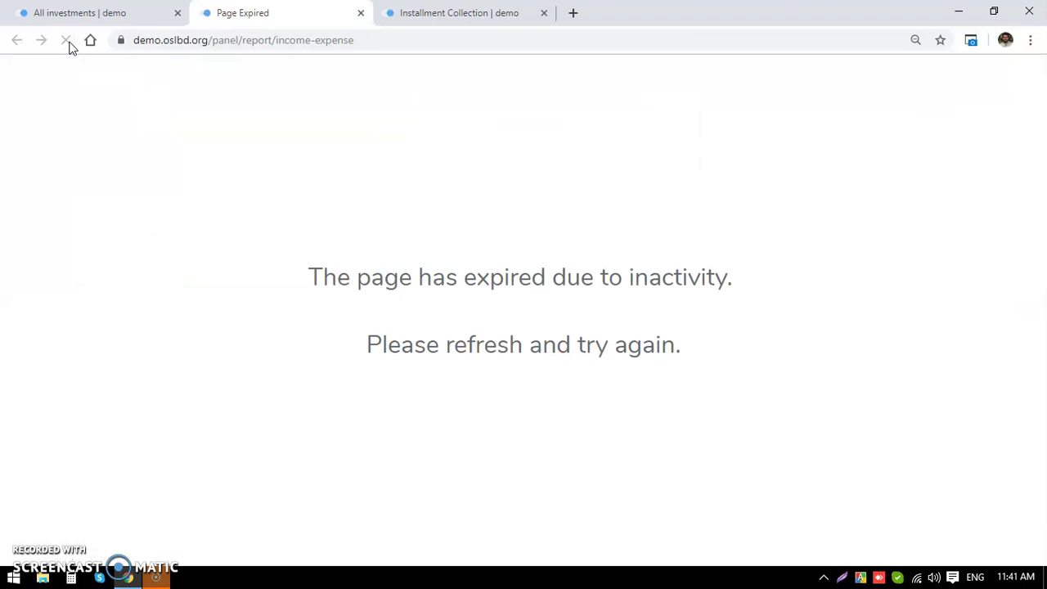
left_click(360, 13)
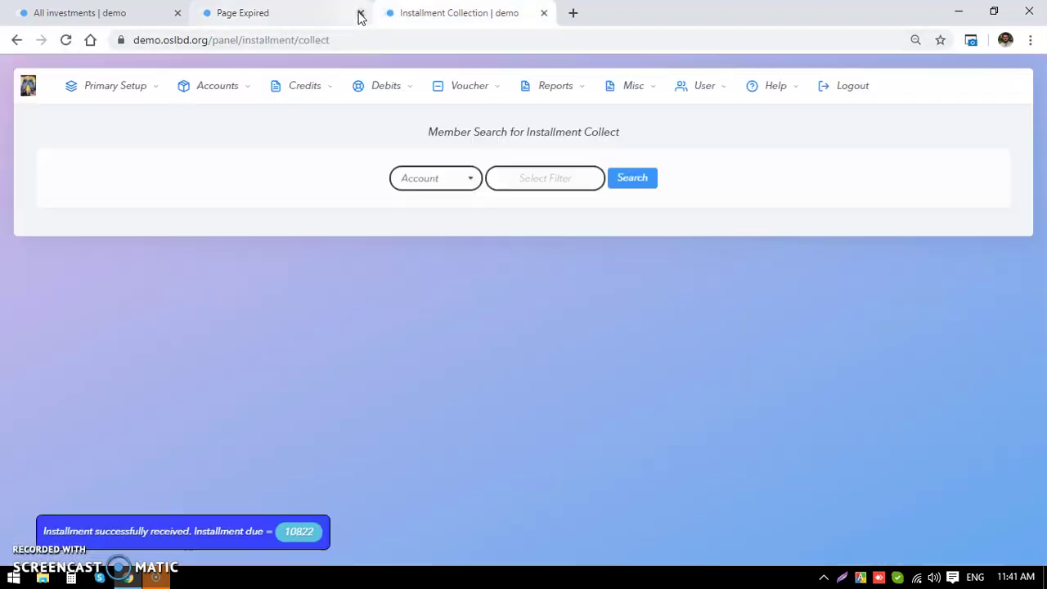
left_click(361, 13)
- Generate the income expense report for all dates and all staff, and check the installment payment entry
left_click(580, 95)
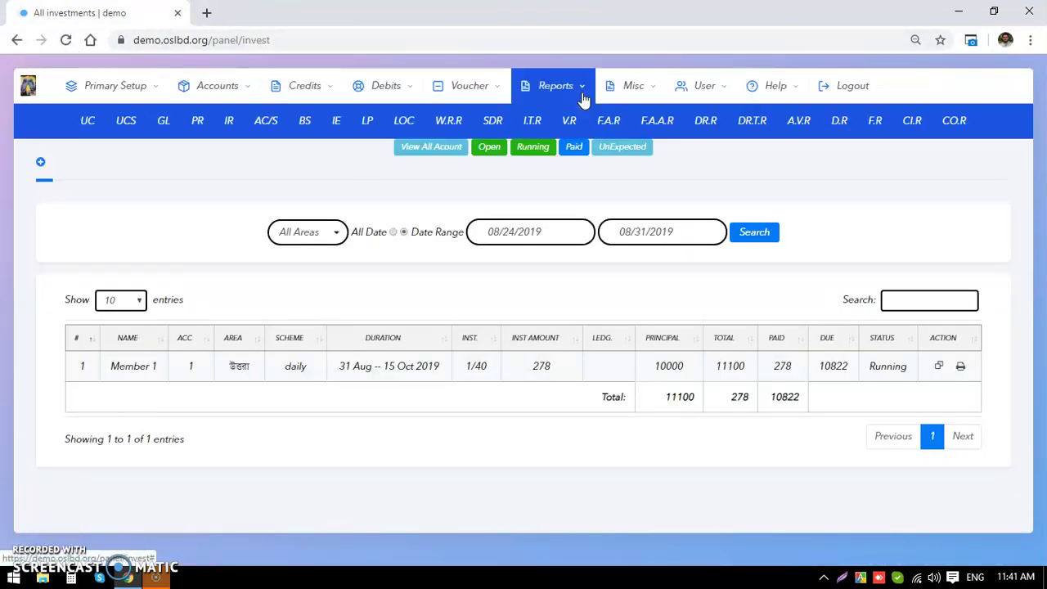
middle_click(333, 125)
left_click(311, 15)
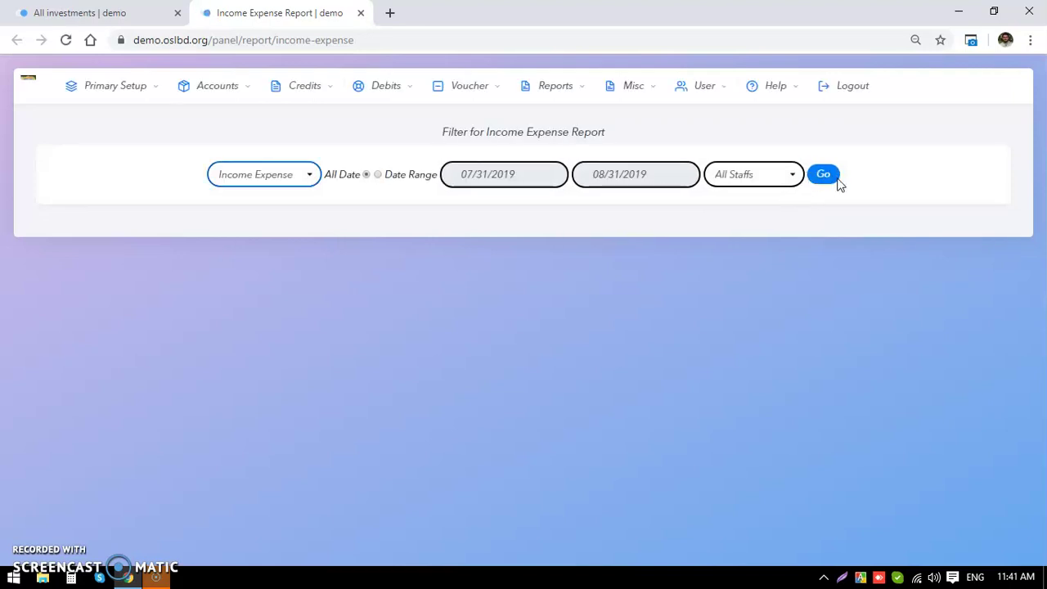
left_click(833, 179)
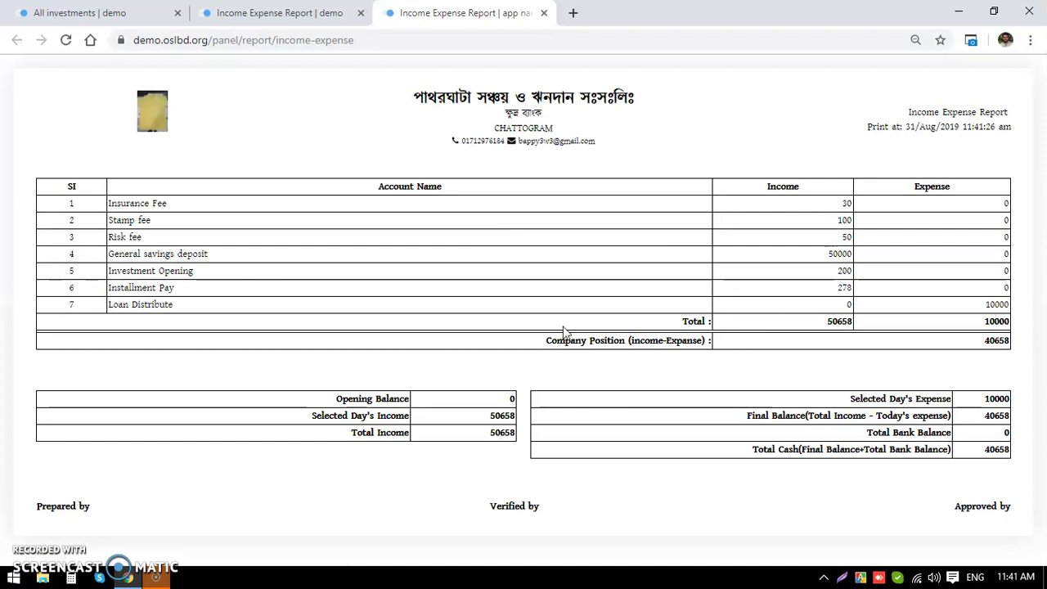
left_click_drag(183, 293, 109, 294)
left_click_drag(834, 290, 859, 296)
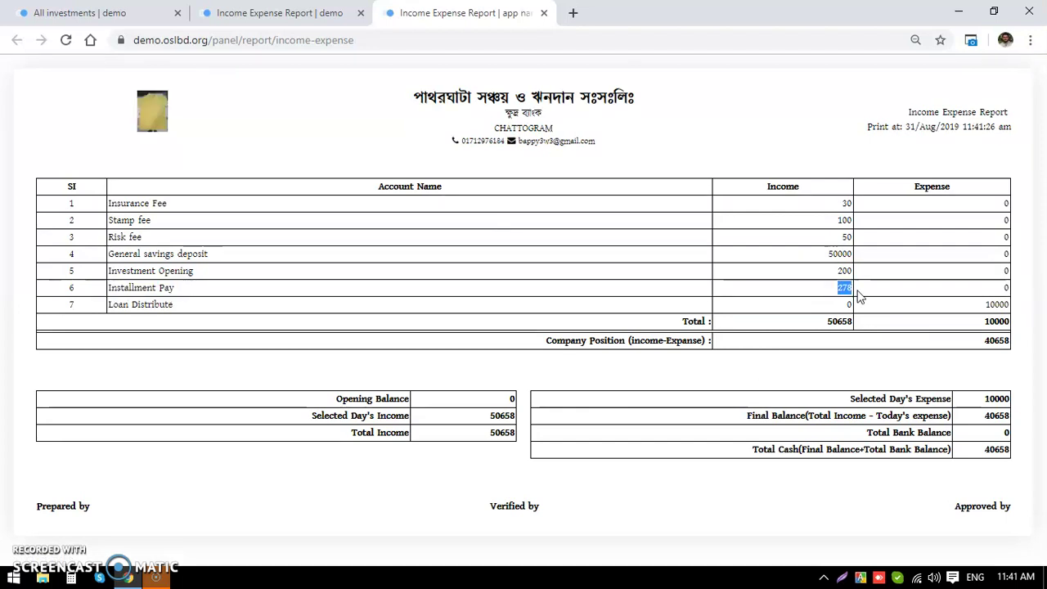
- Open the loan's installment history from the investment list and delete its recorded installment transaction
left_click(115, 14)
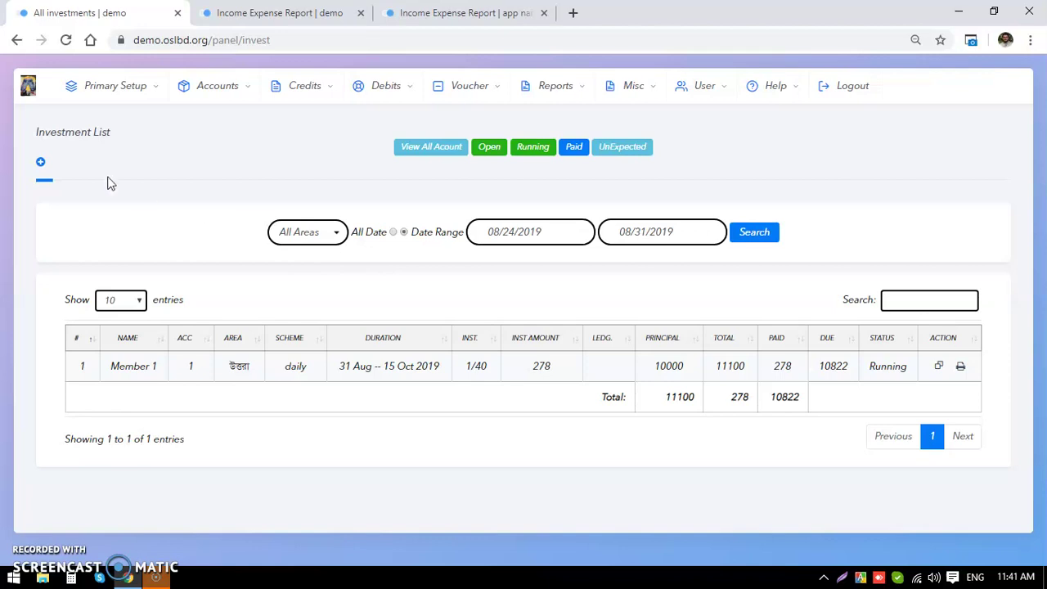
left_click_drag(106, 141, 38, 137)
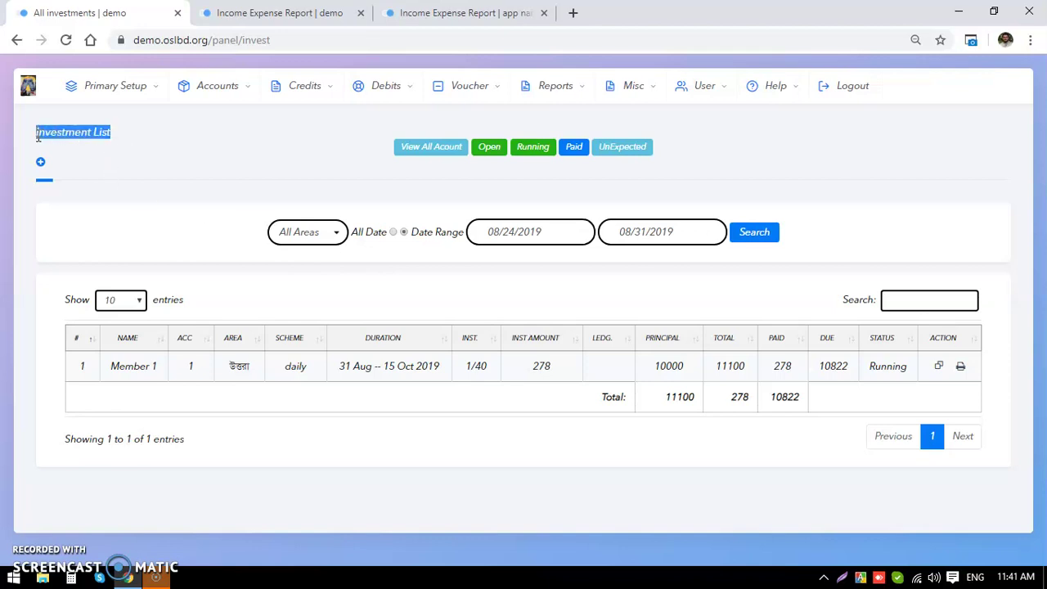
left_click(938, 365)
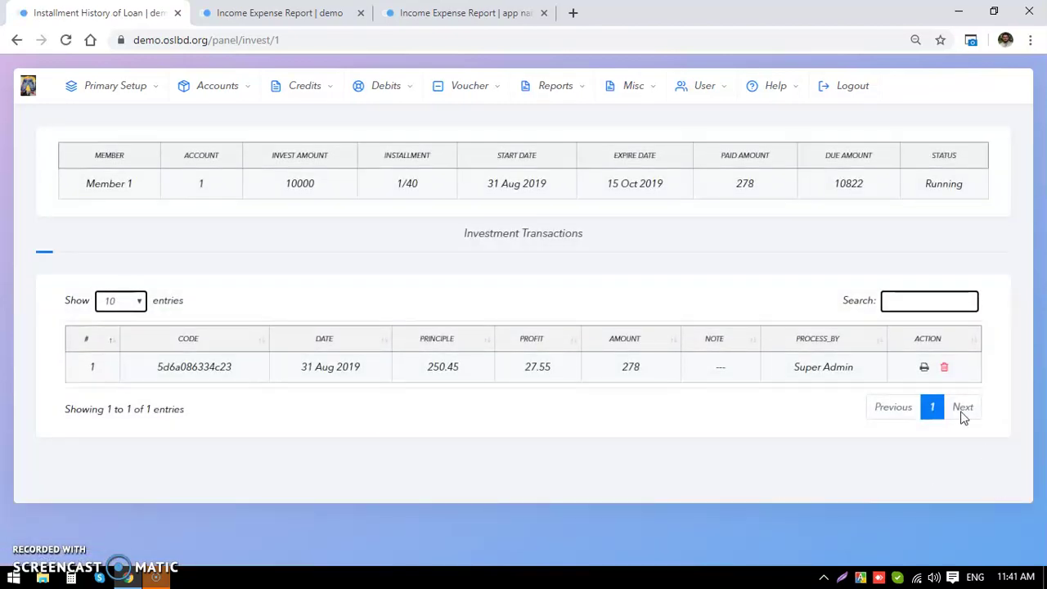
left_click(945, 367)
left_click(594, 128)
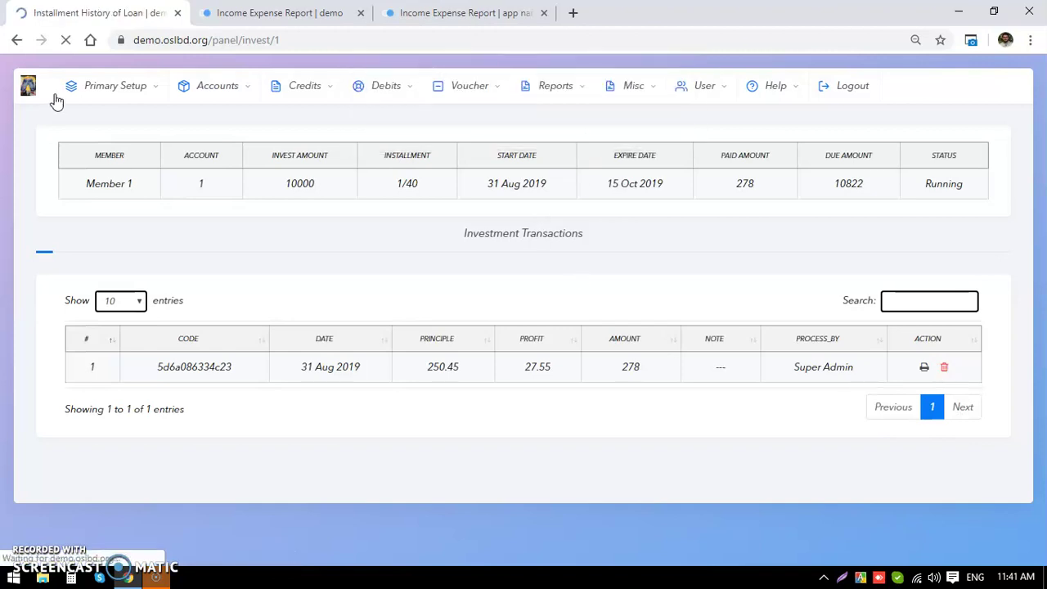
- Regenerate the income expense report for all dates and all staff to check the effect of the deleted installment
key("ctrl+Tab")
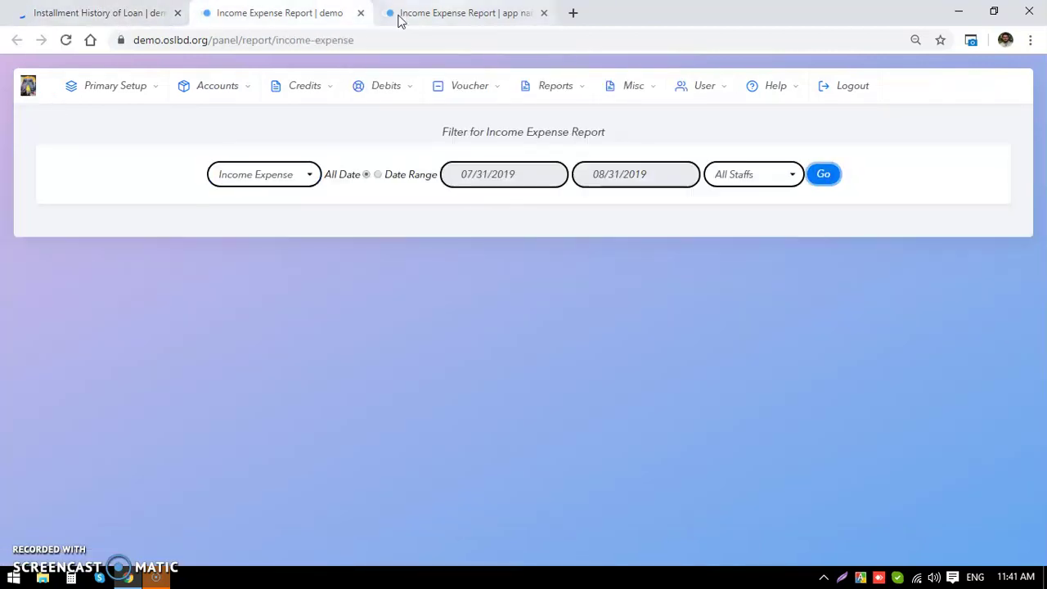
left_click(824, 177)
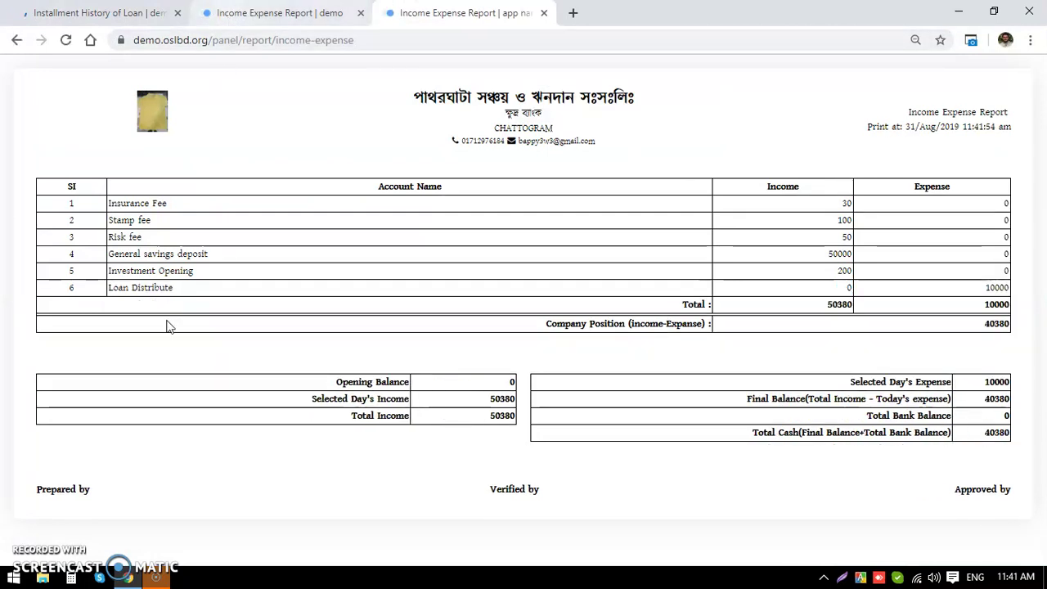
- Open the printable investment report for Member 1's loan from the loan account list, review its payment details, and close the report
left_click(98, 12)
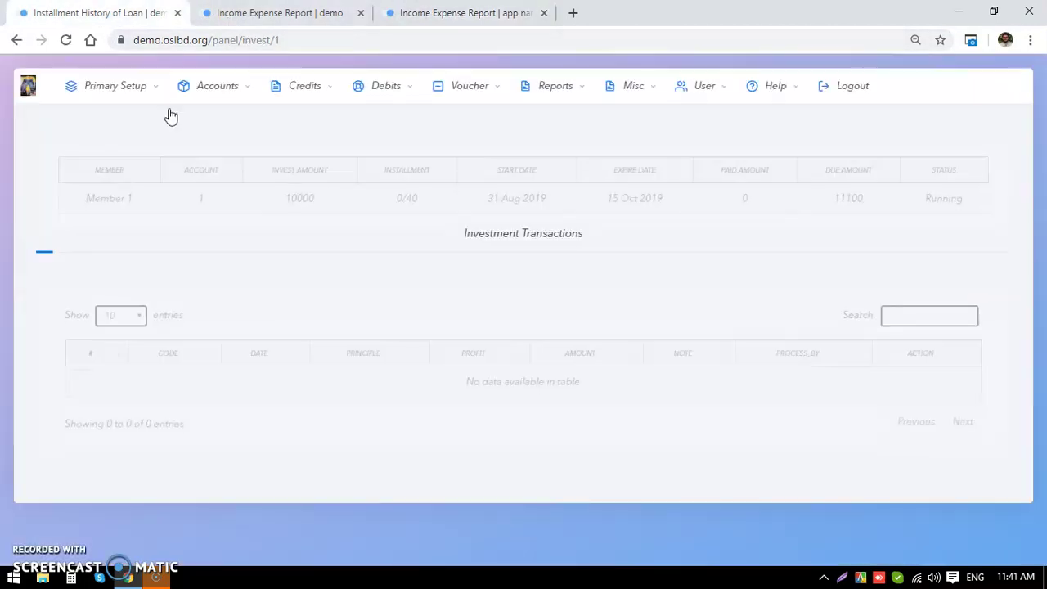
mouse_move(227, 89)
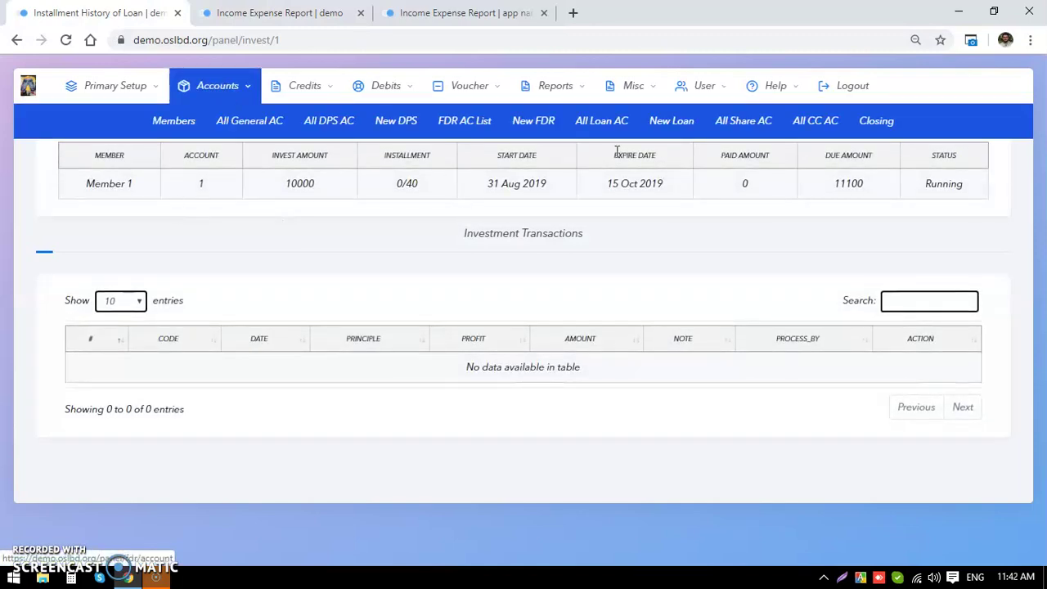
left_click(601, 123)
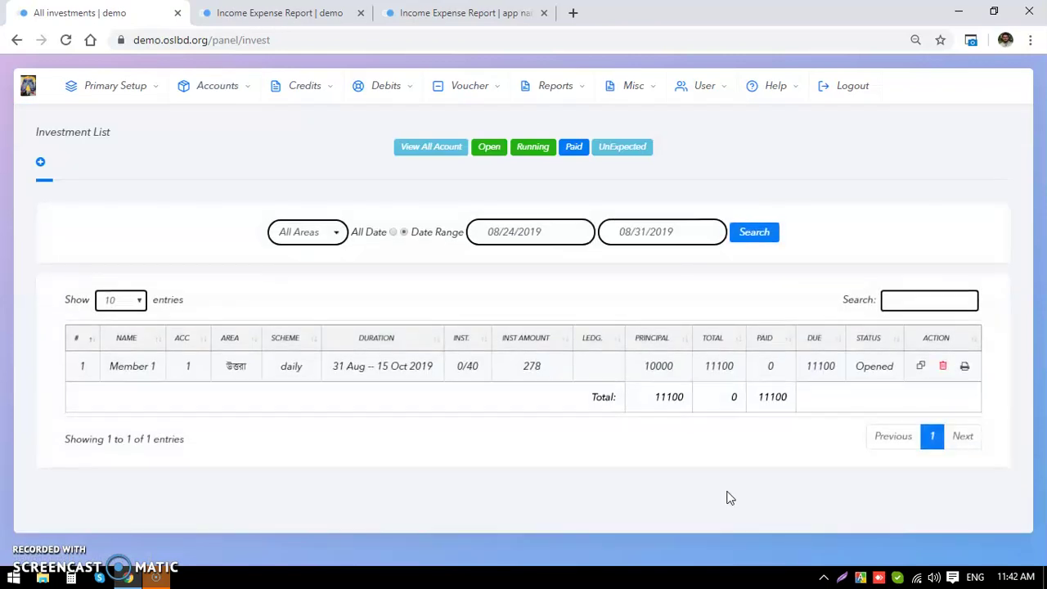
left_click(962, 366)
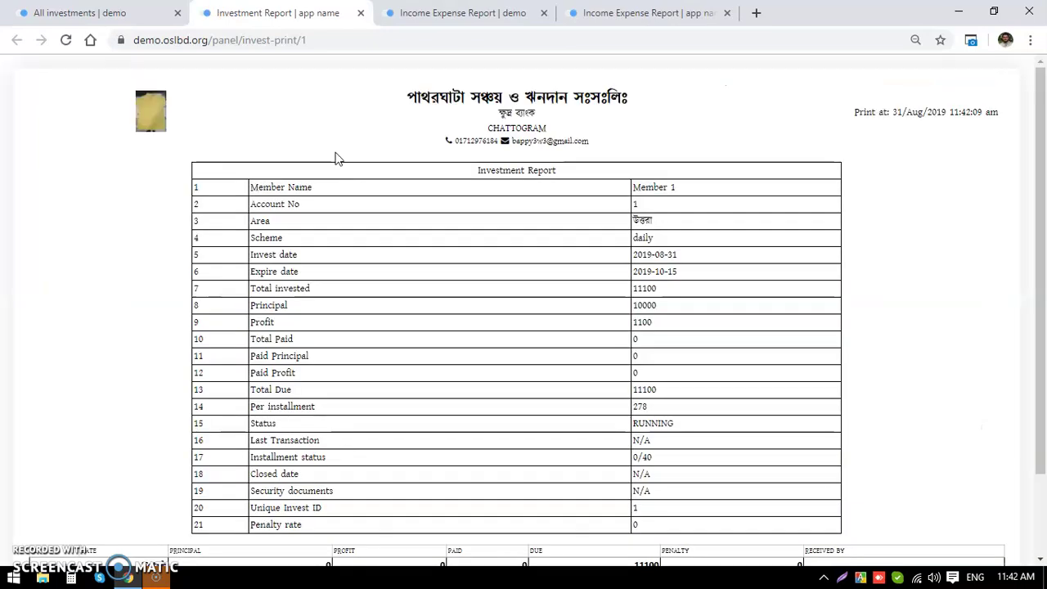
scroll(319, 221, "down", 1)
scroll(319, 220, "down", 1)
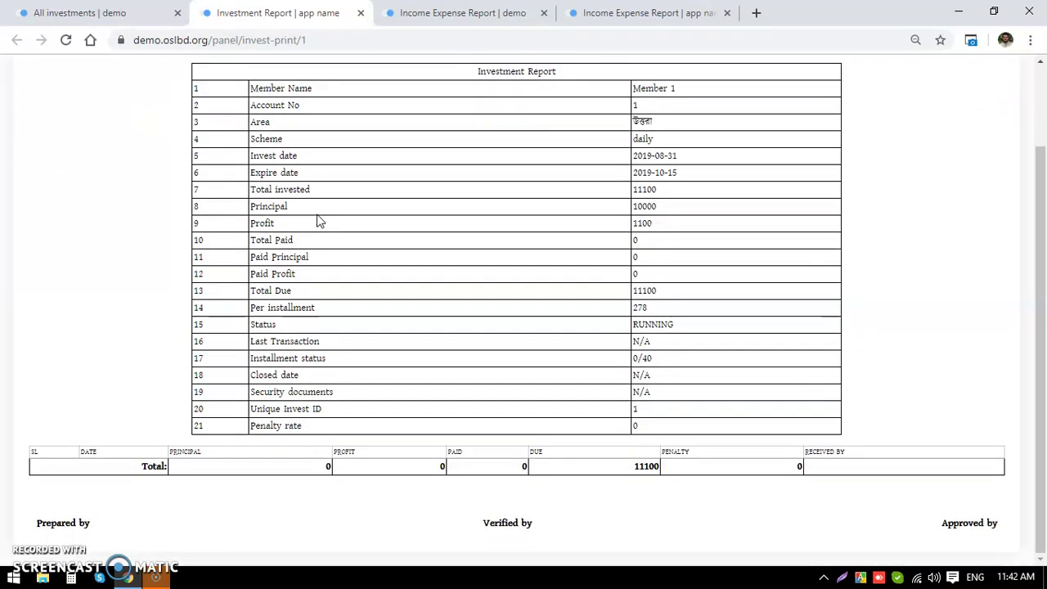
scroll(319, 221, "up", 2)
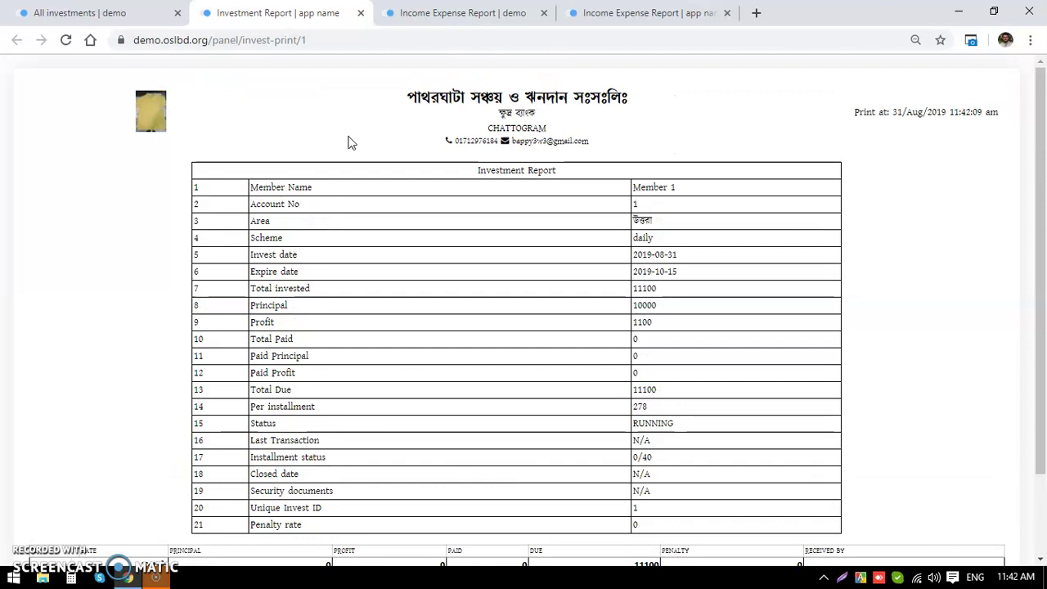
left_click(360, 13)
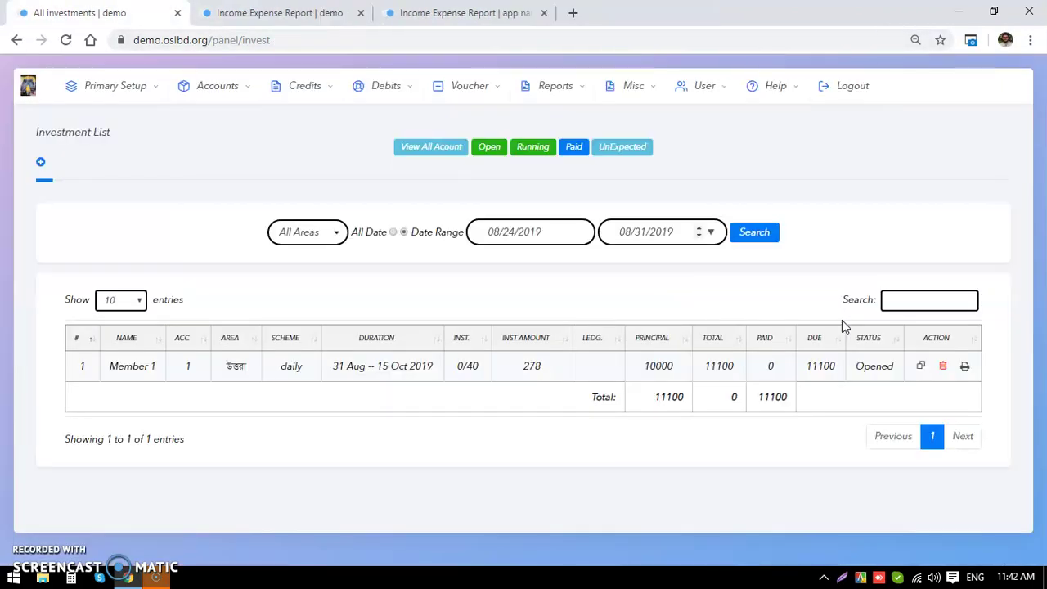
- Delete Member 1's daily-scheme loan account from the investment list and accept the deletion
left_click(942, 365)
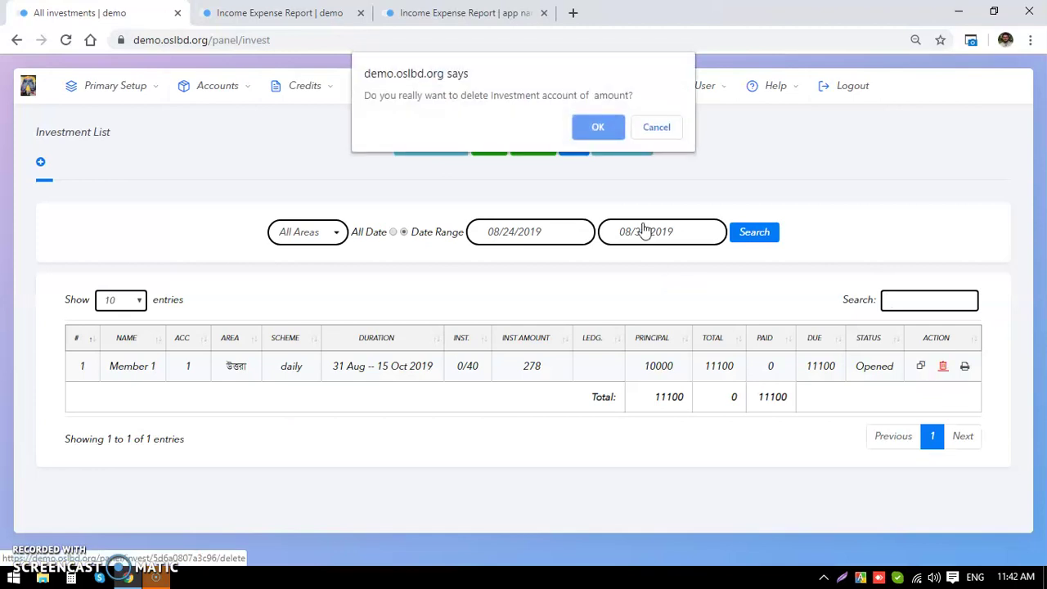
left_click(605, 128)
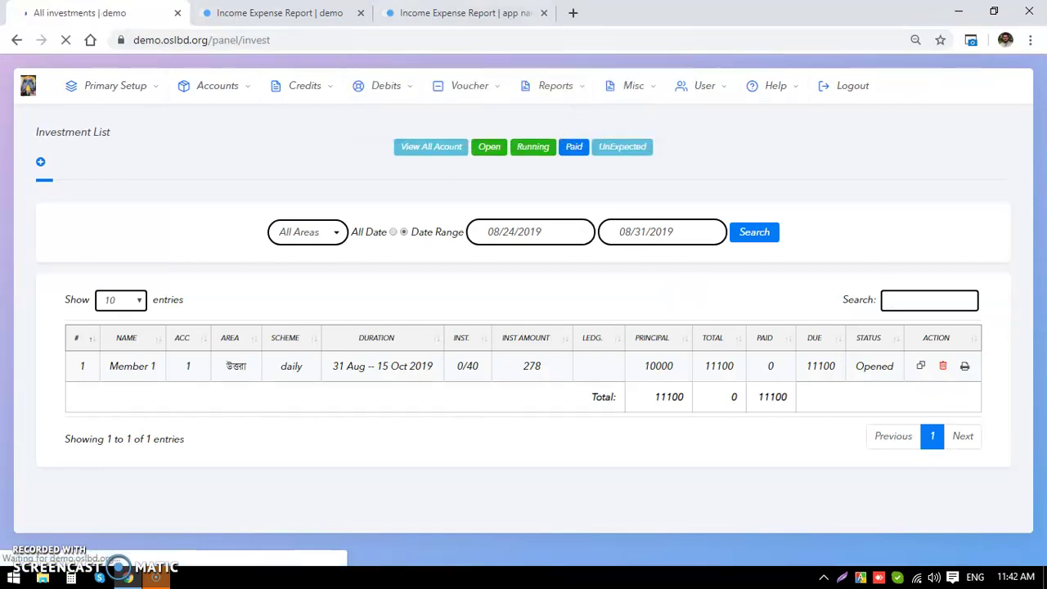
- Refresh the generated income expense report to check the effect of the deleted loan, highlighting the general savings deposit's income
left_click(464, 13)
left_click(823, 173)
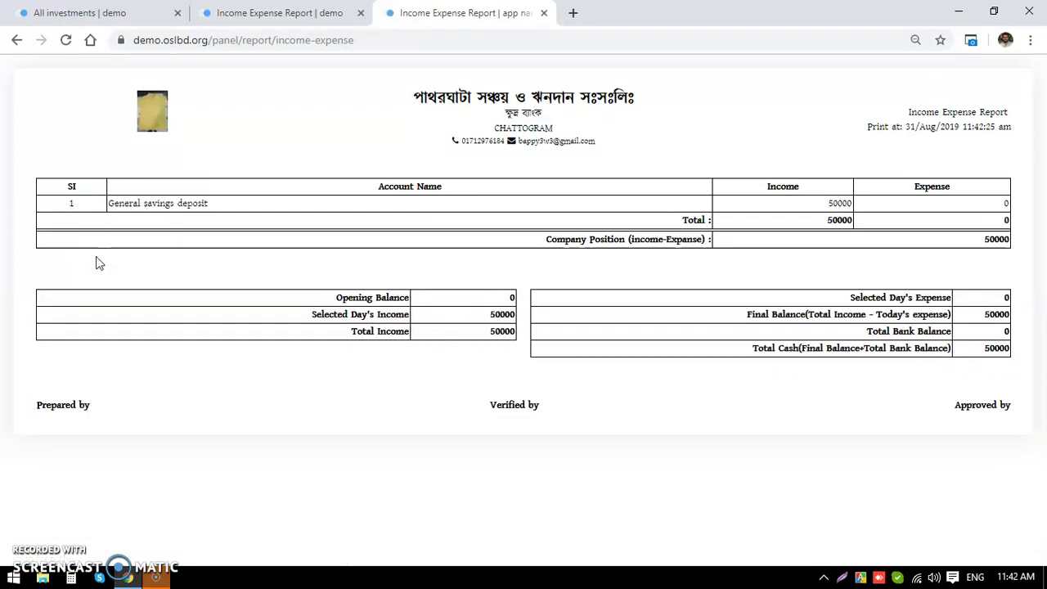
left_click_drag(822, 204, 853, 206)
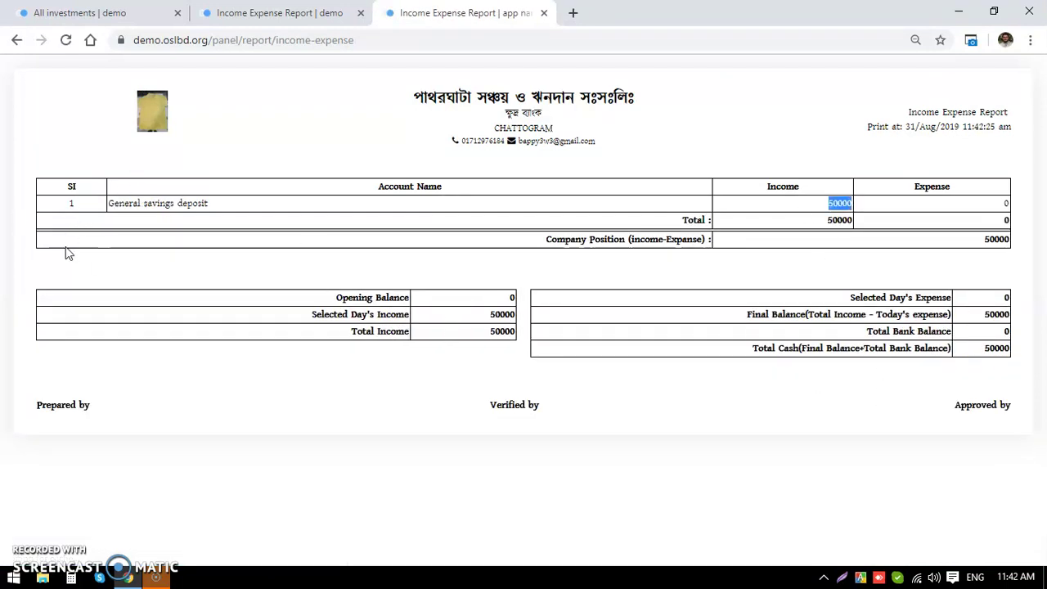